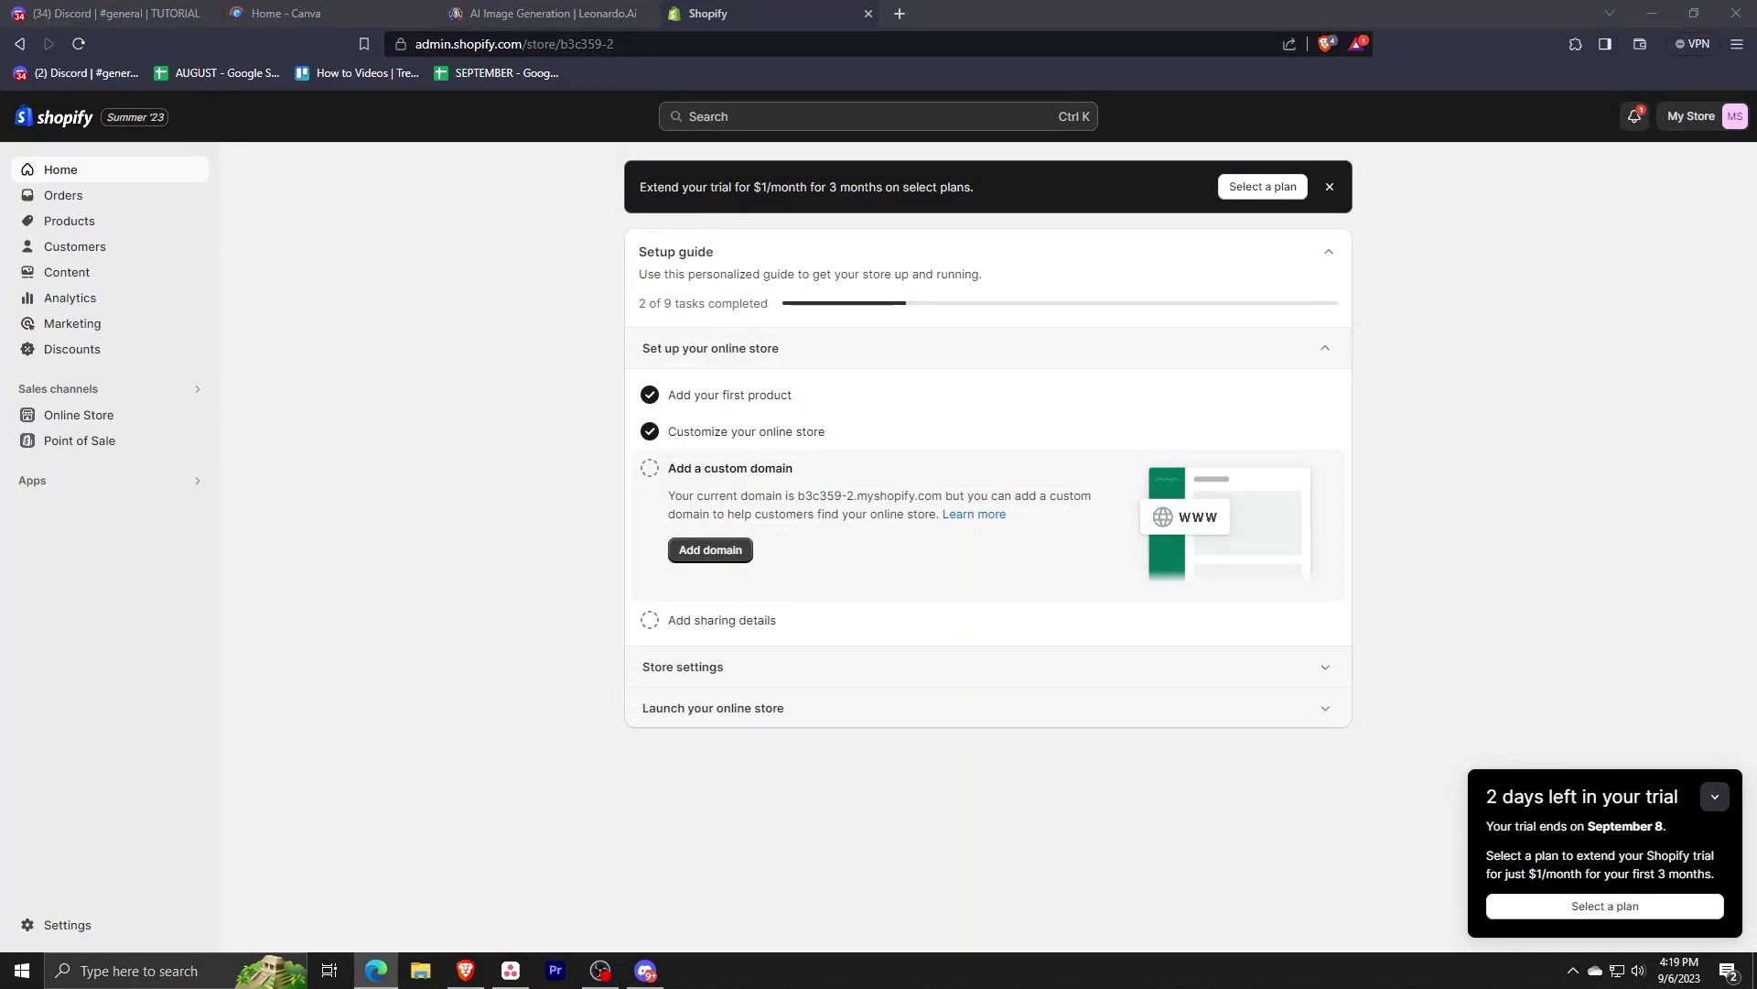
Step: Go to the online store's themes, dismiss the trial reminder, and customise the Crave theme
{"action": "left_click", "coordinate": [141, 420]}
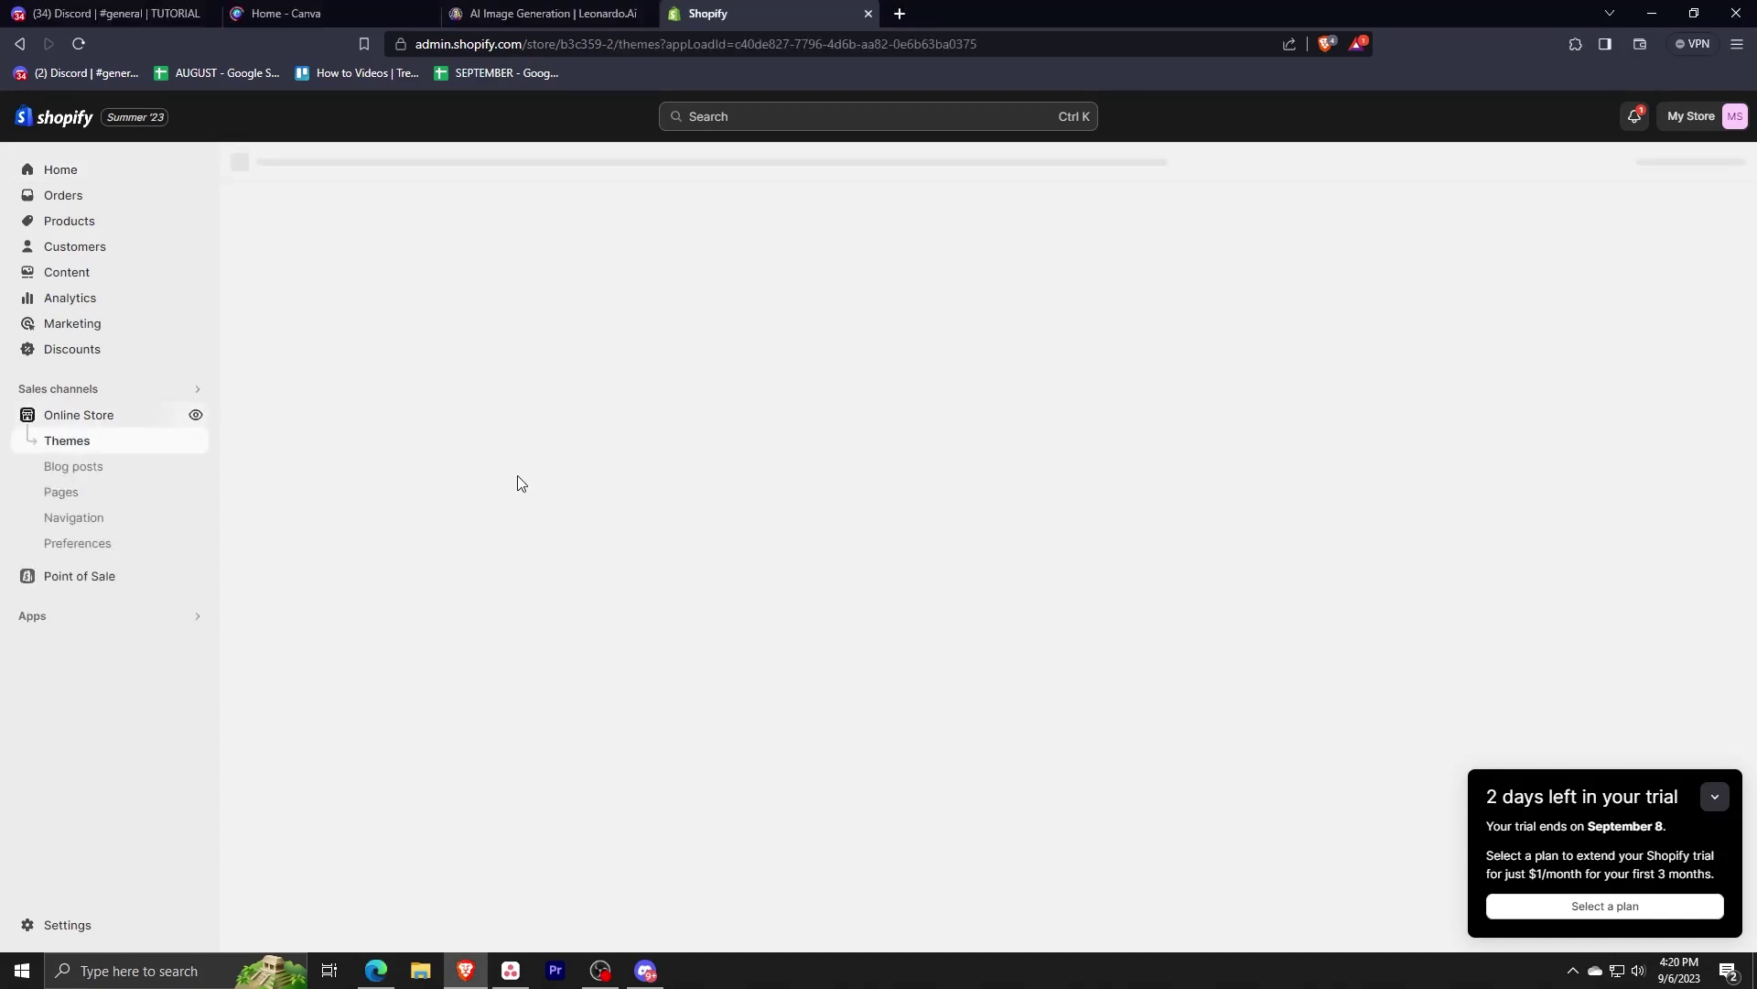
{"action": "left_click", "coordinate": [1715, 796]}
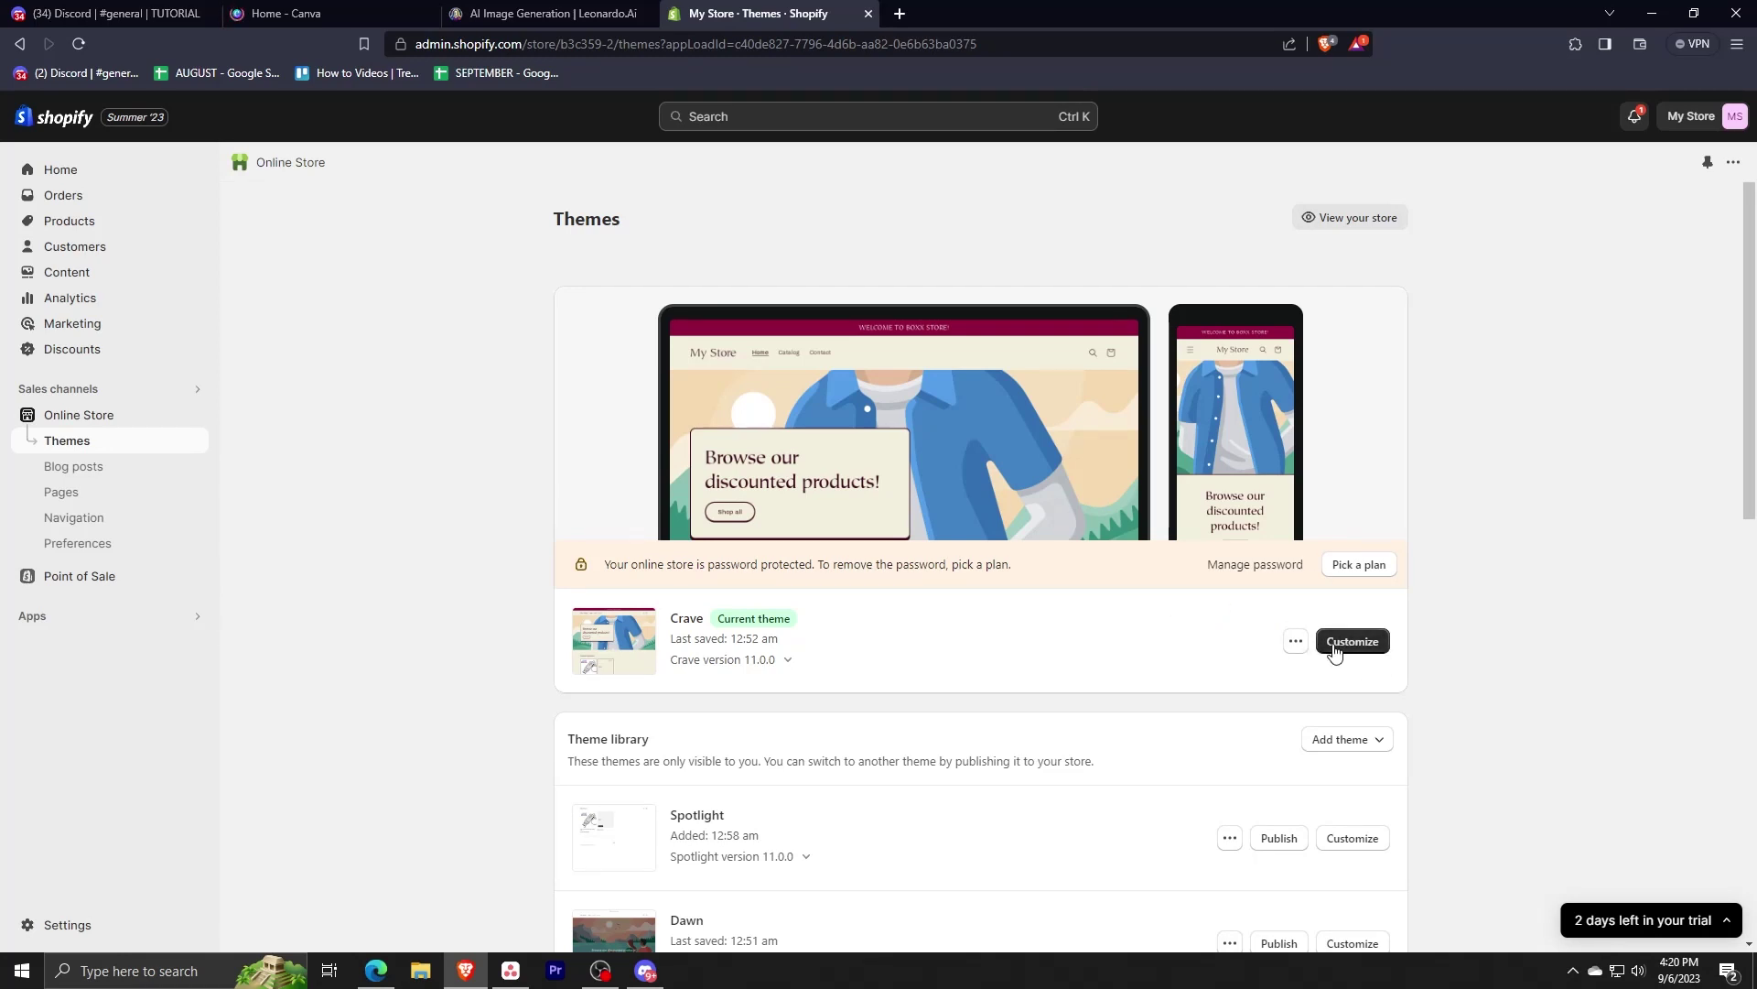
{"action": "left_click", "coordinate": [1334, 651]}
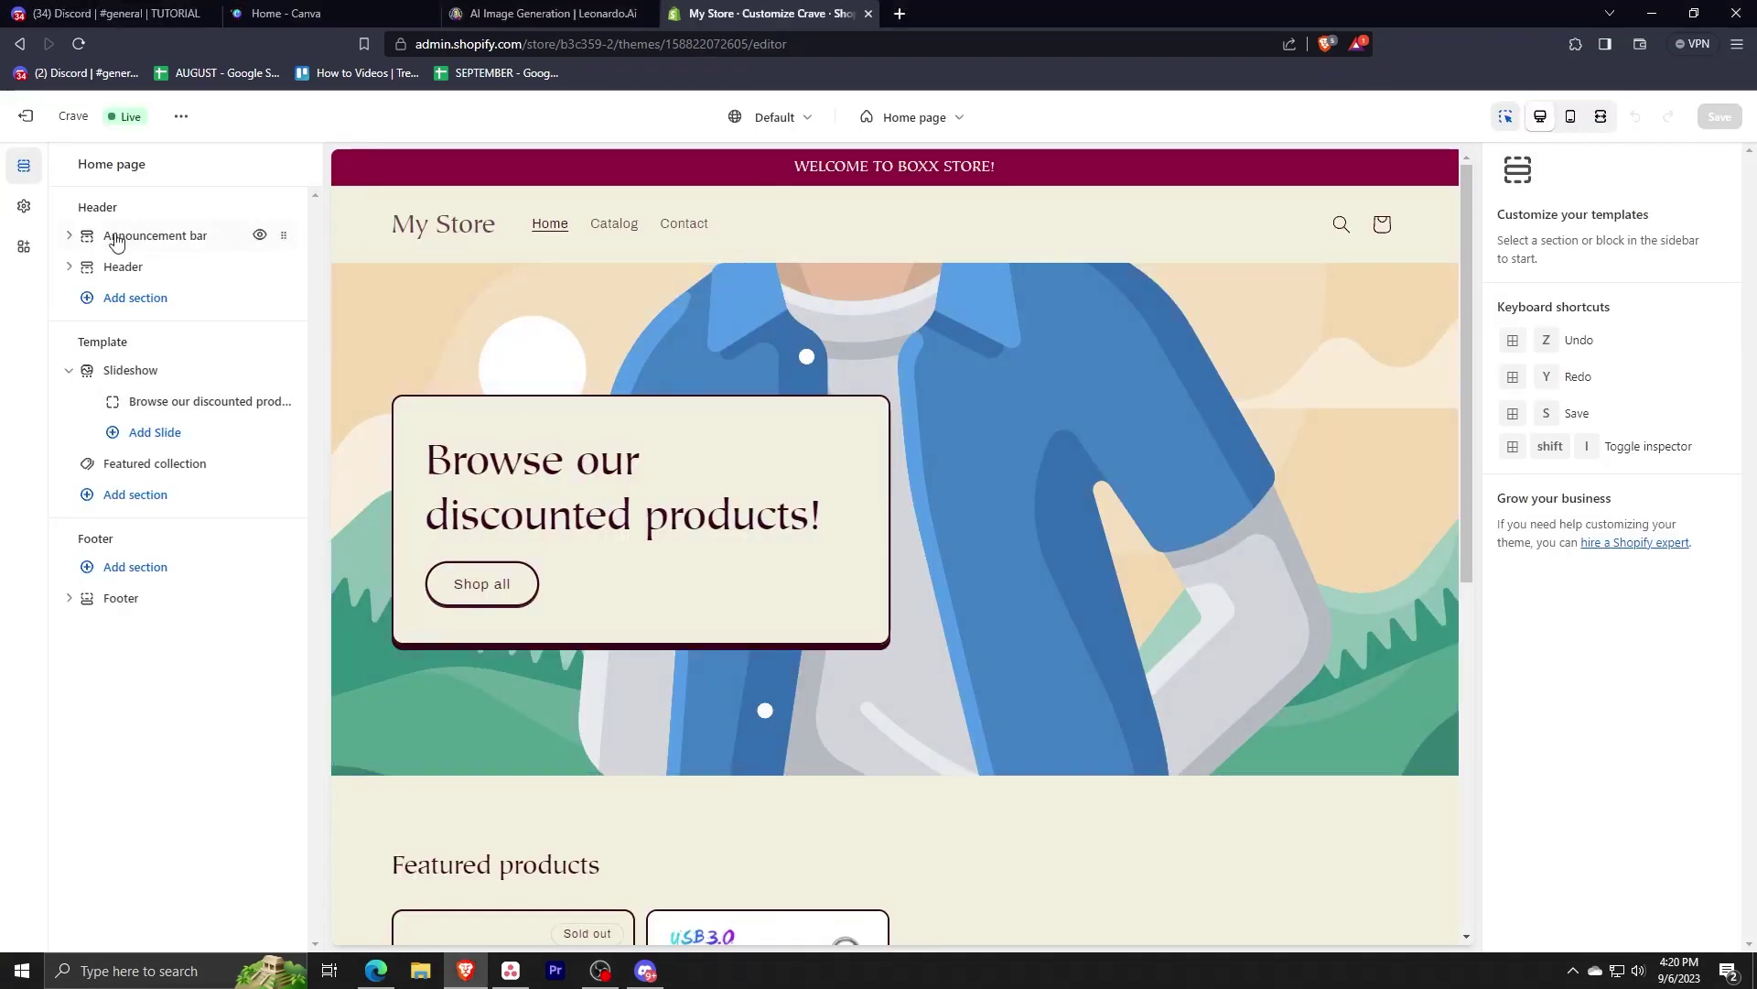
Step: Navigate the preview through Catalog to the Shirt product to edit the Default product template
{"action": "left_click", "coordinate": [616, 227]}
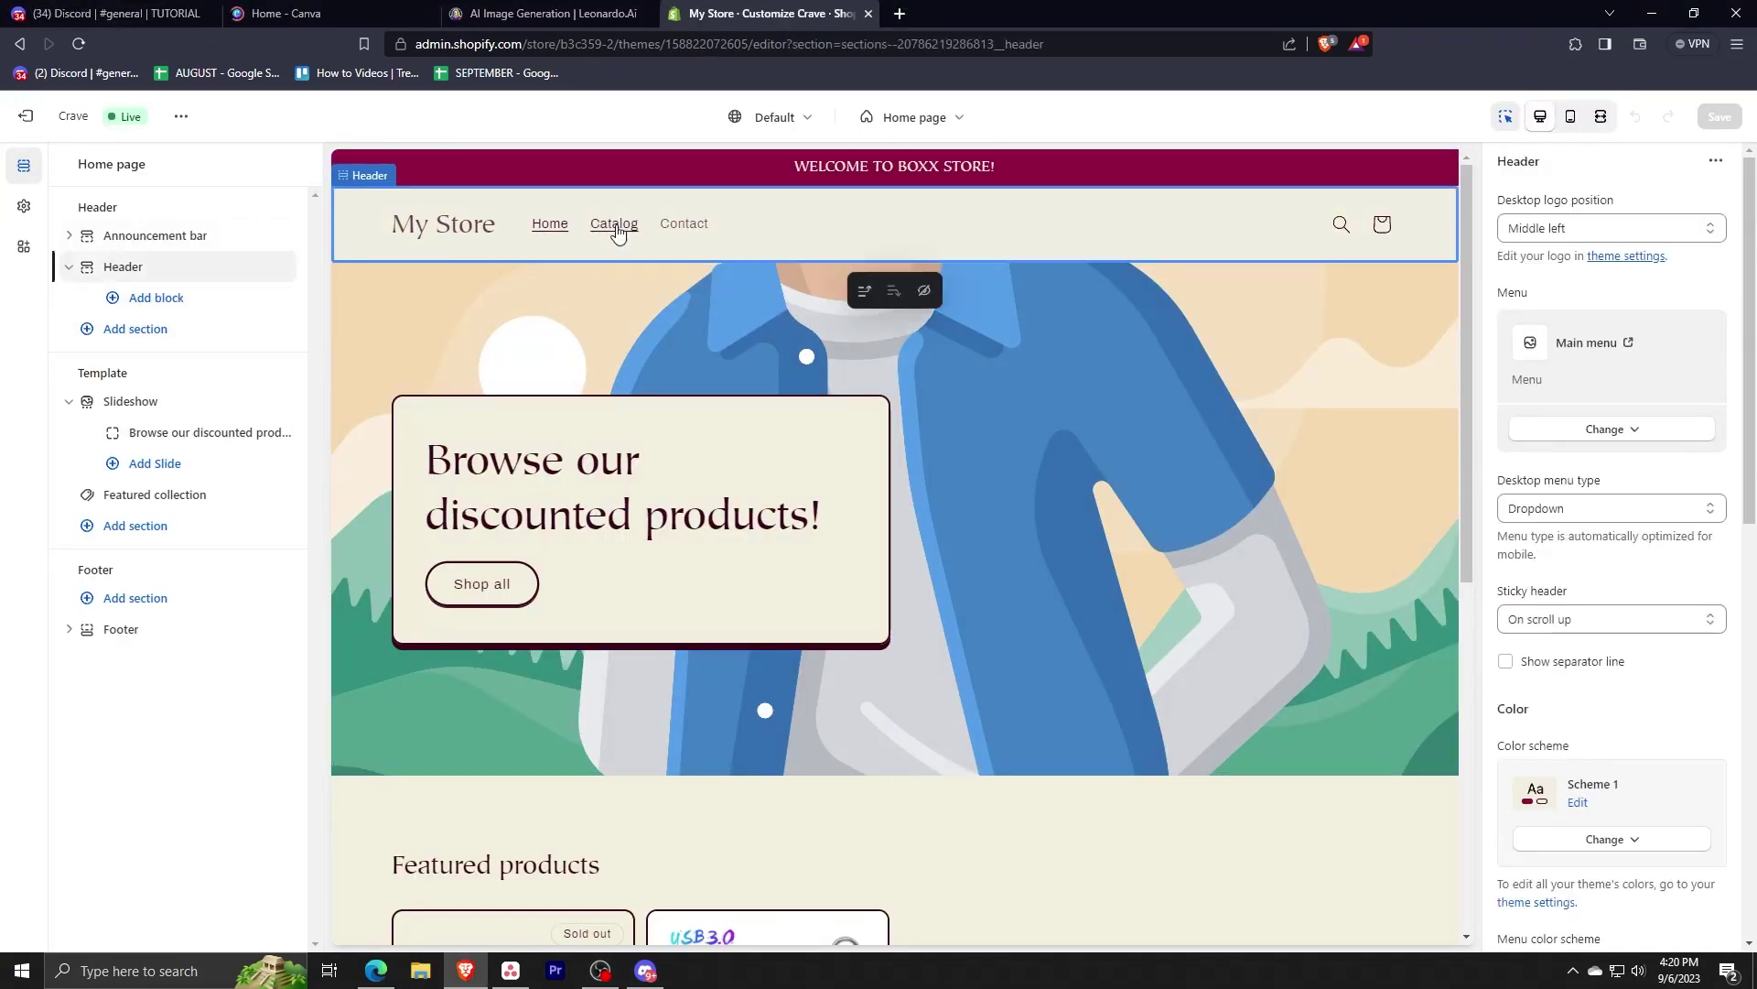
{"action": "left_click", "coordinate": [616, 227]}
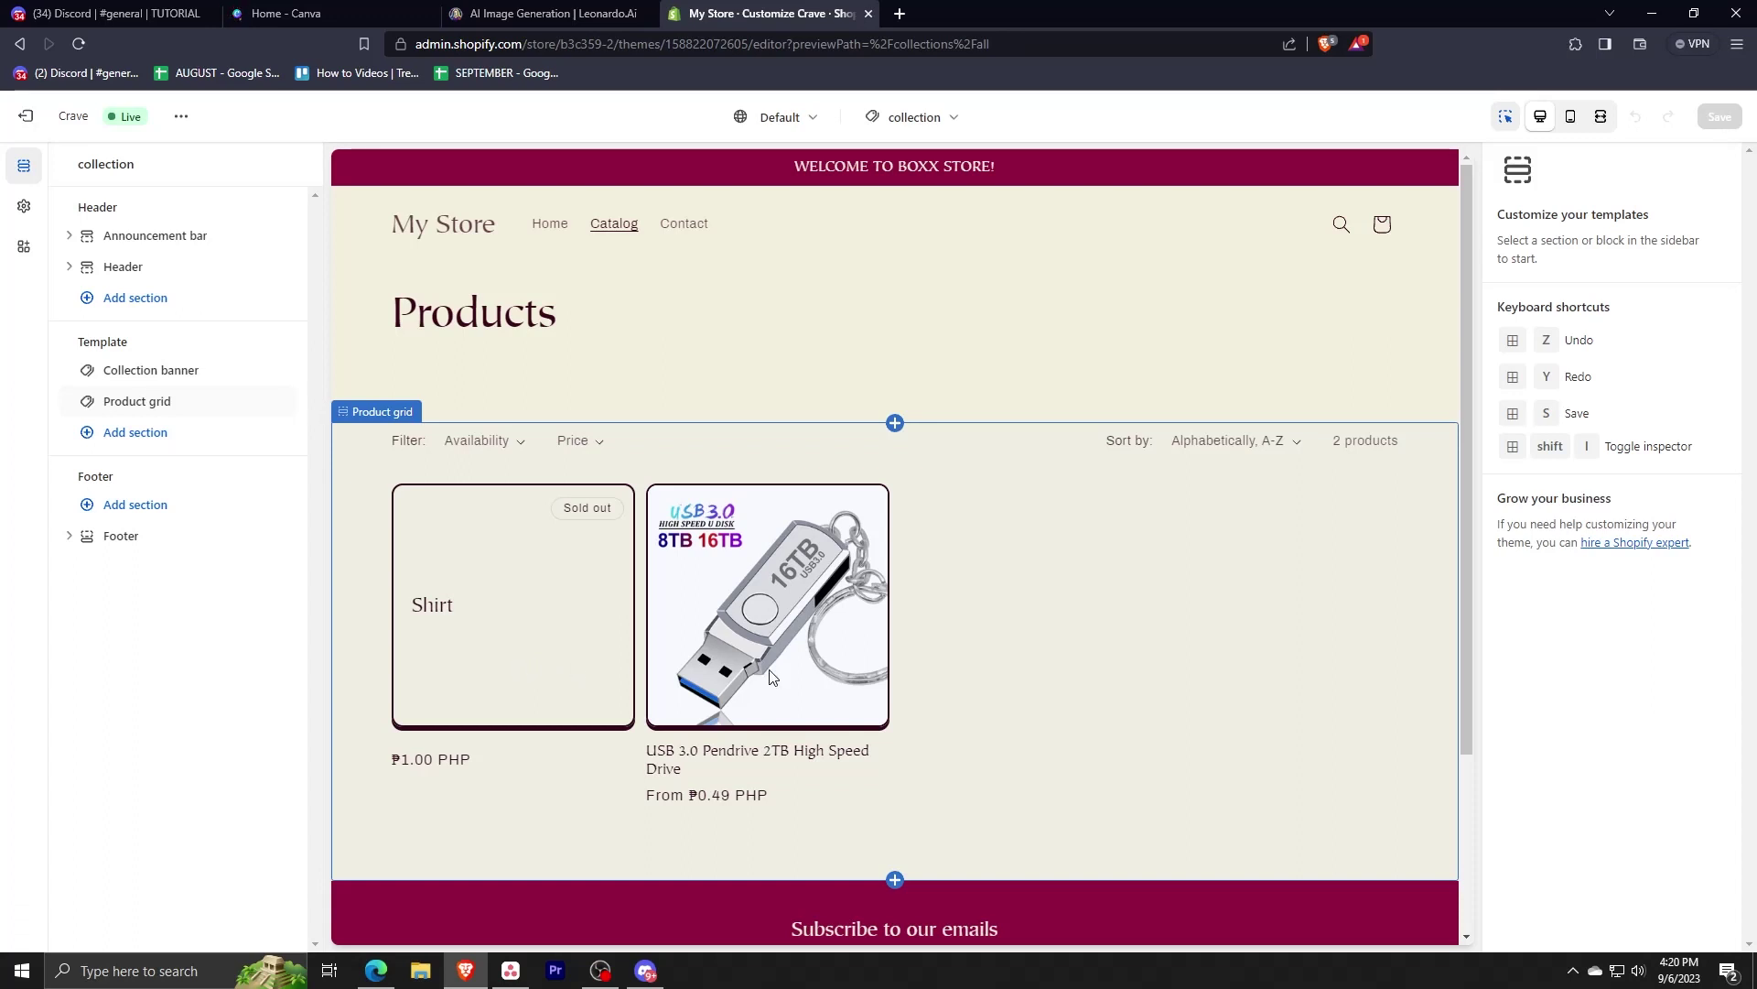
{"action": "left_click", "coordinate": [540, 652]}
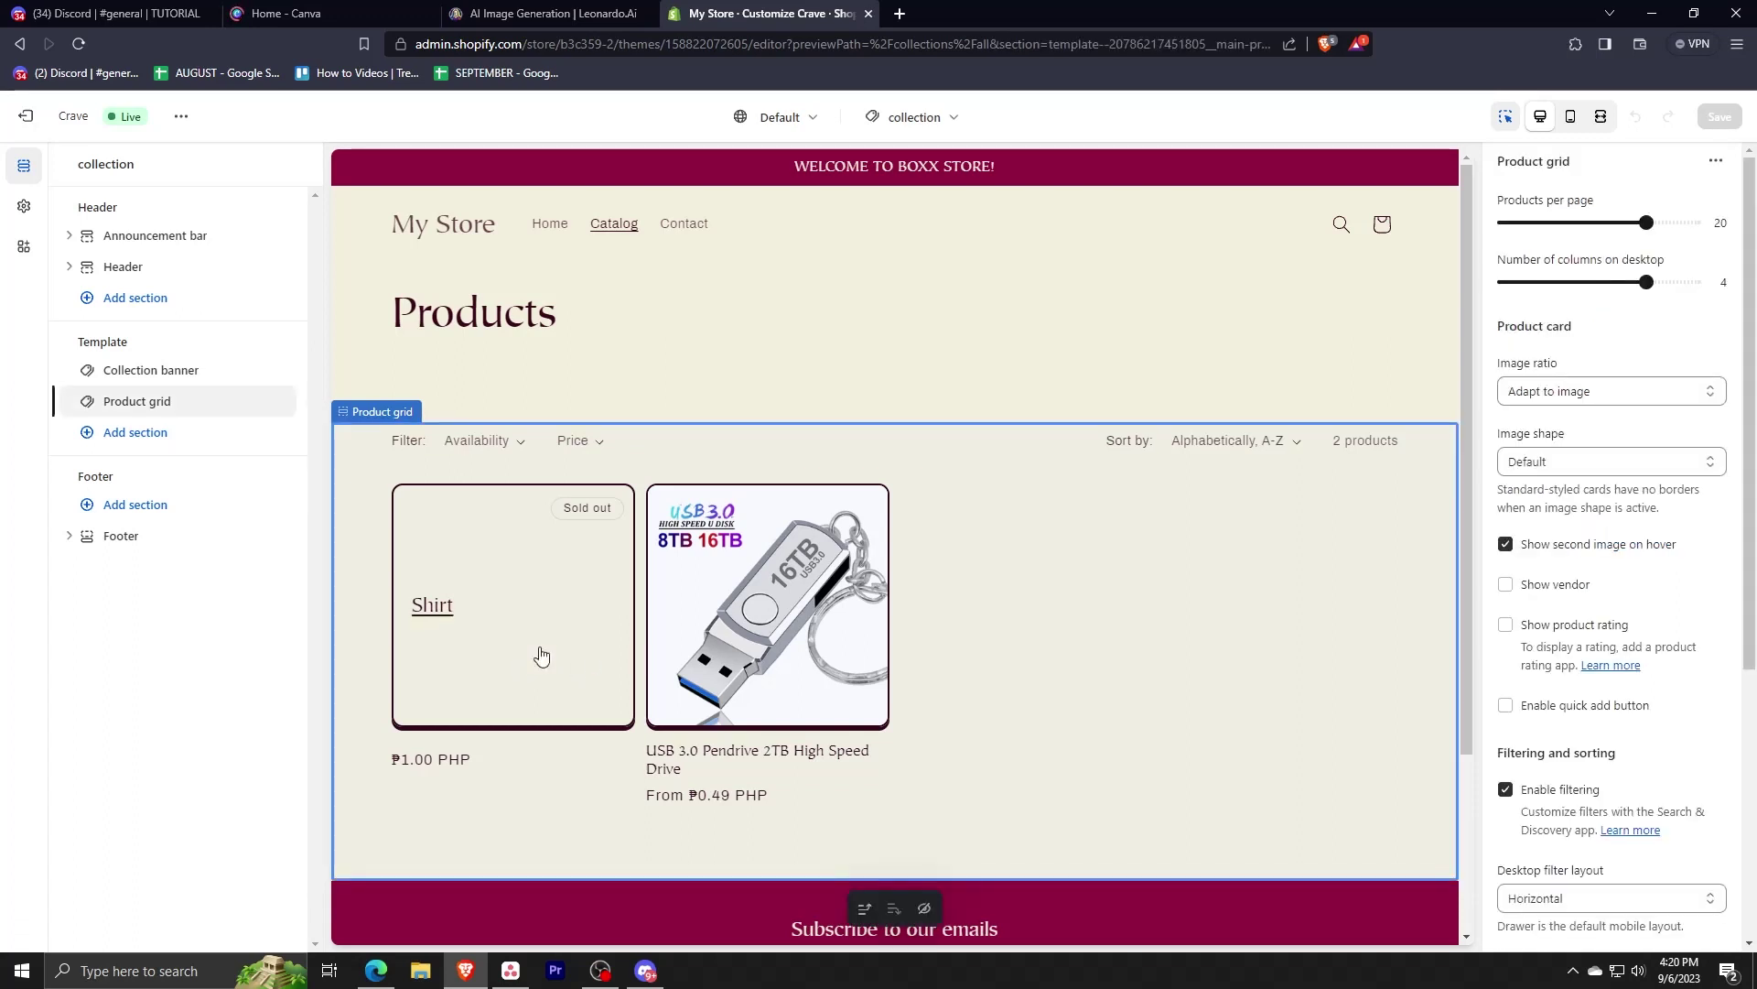
{"action": "left_click", "coordinate": [479, 587]}
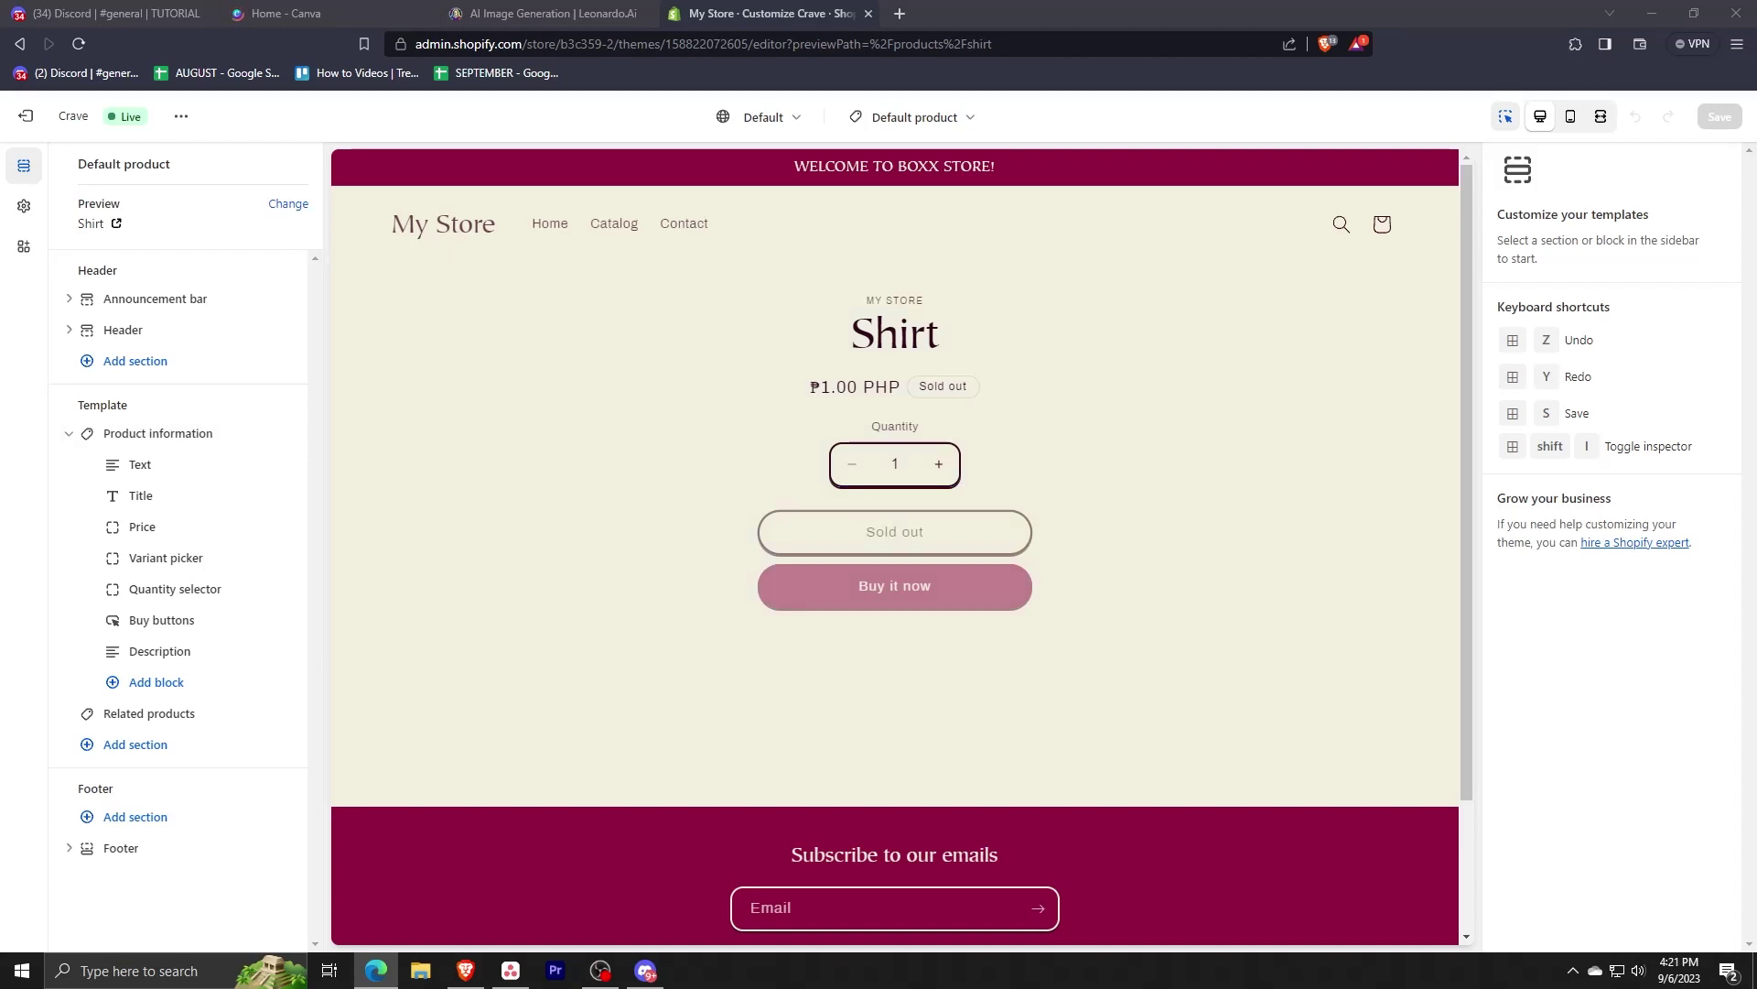
Step: Add a Custom Liquid block to the Shirt's product information section
{"action": "left_click", "coordinate": [514, 474]}
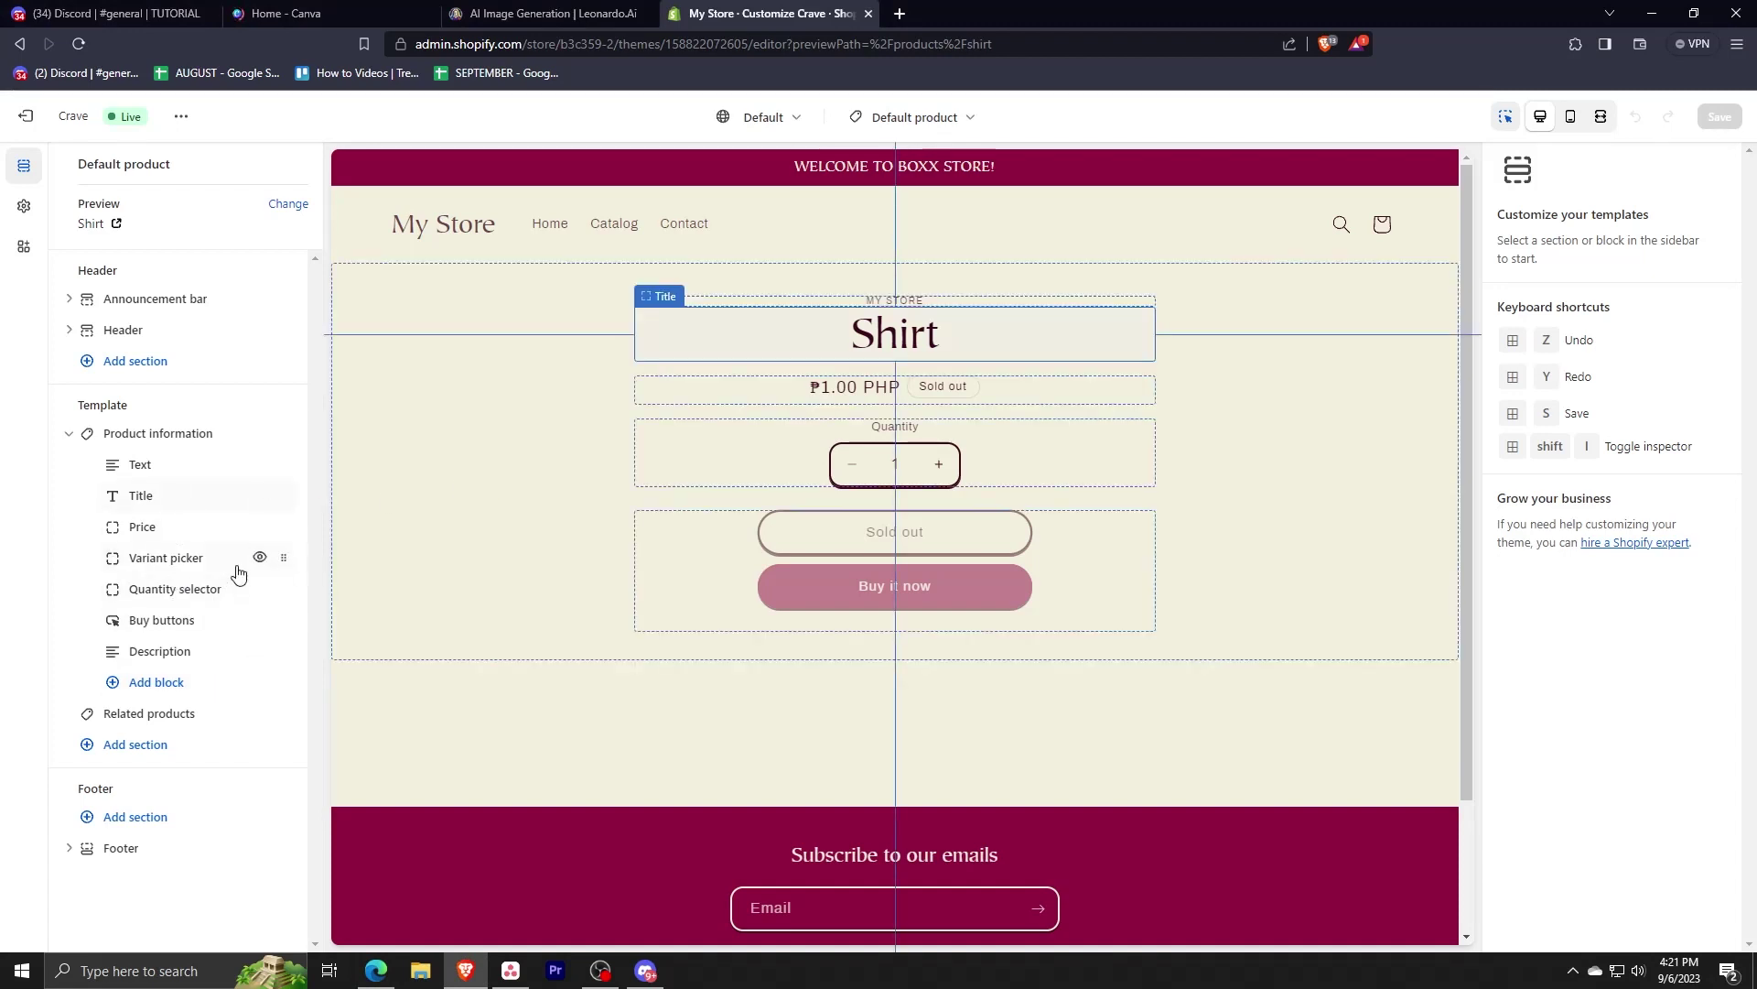
{"action": "left_click", "coordinate": [140, 688]}
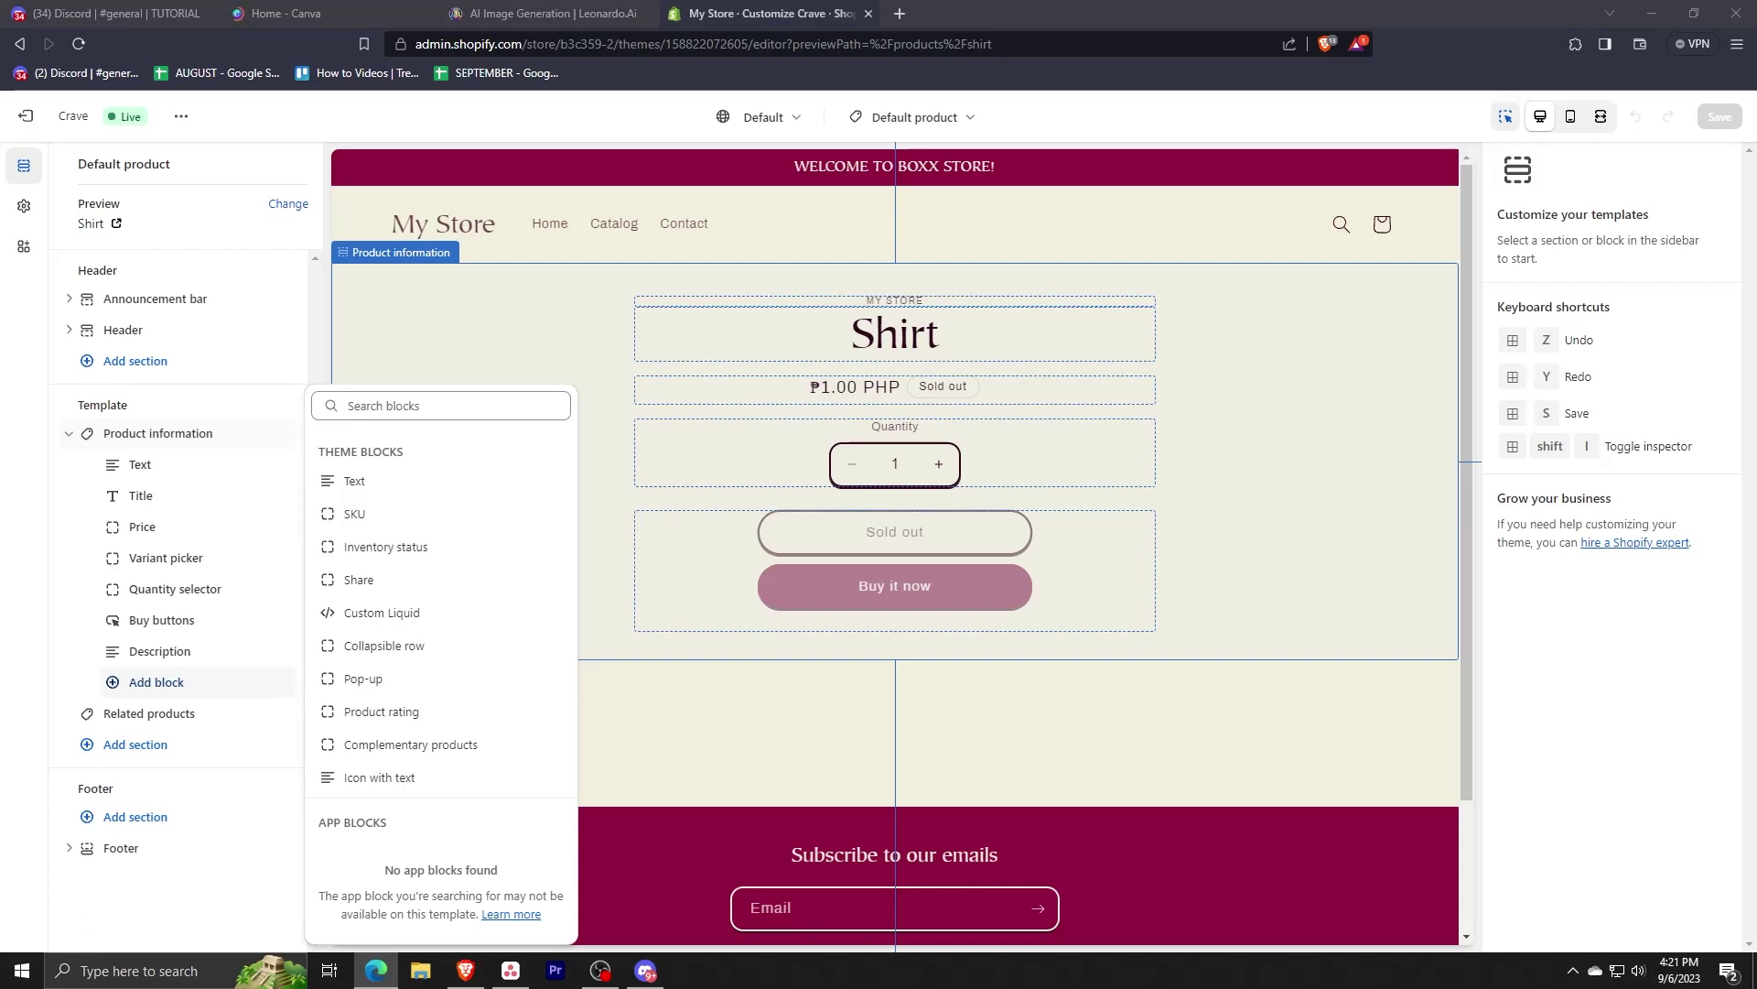
{"action": "key", "text": "alt+Tab"}
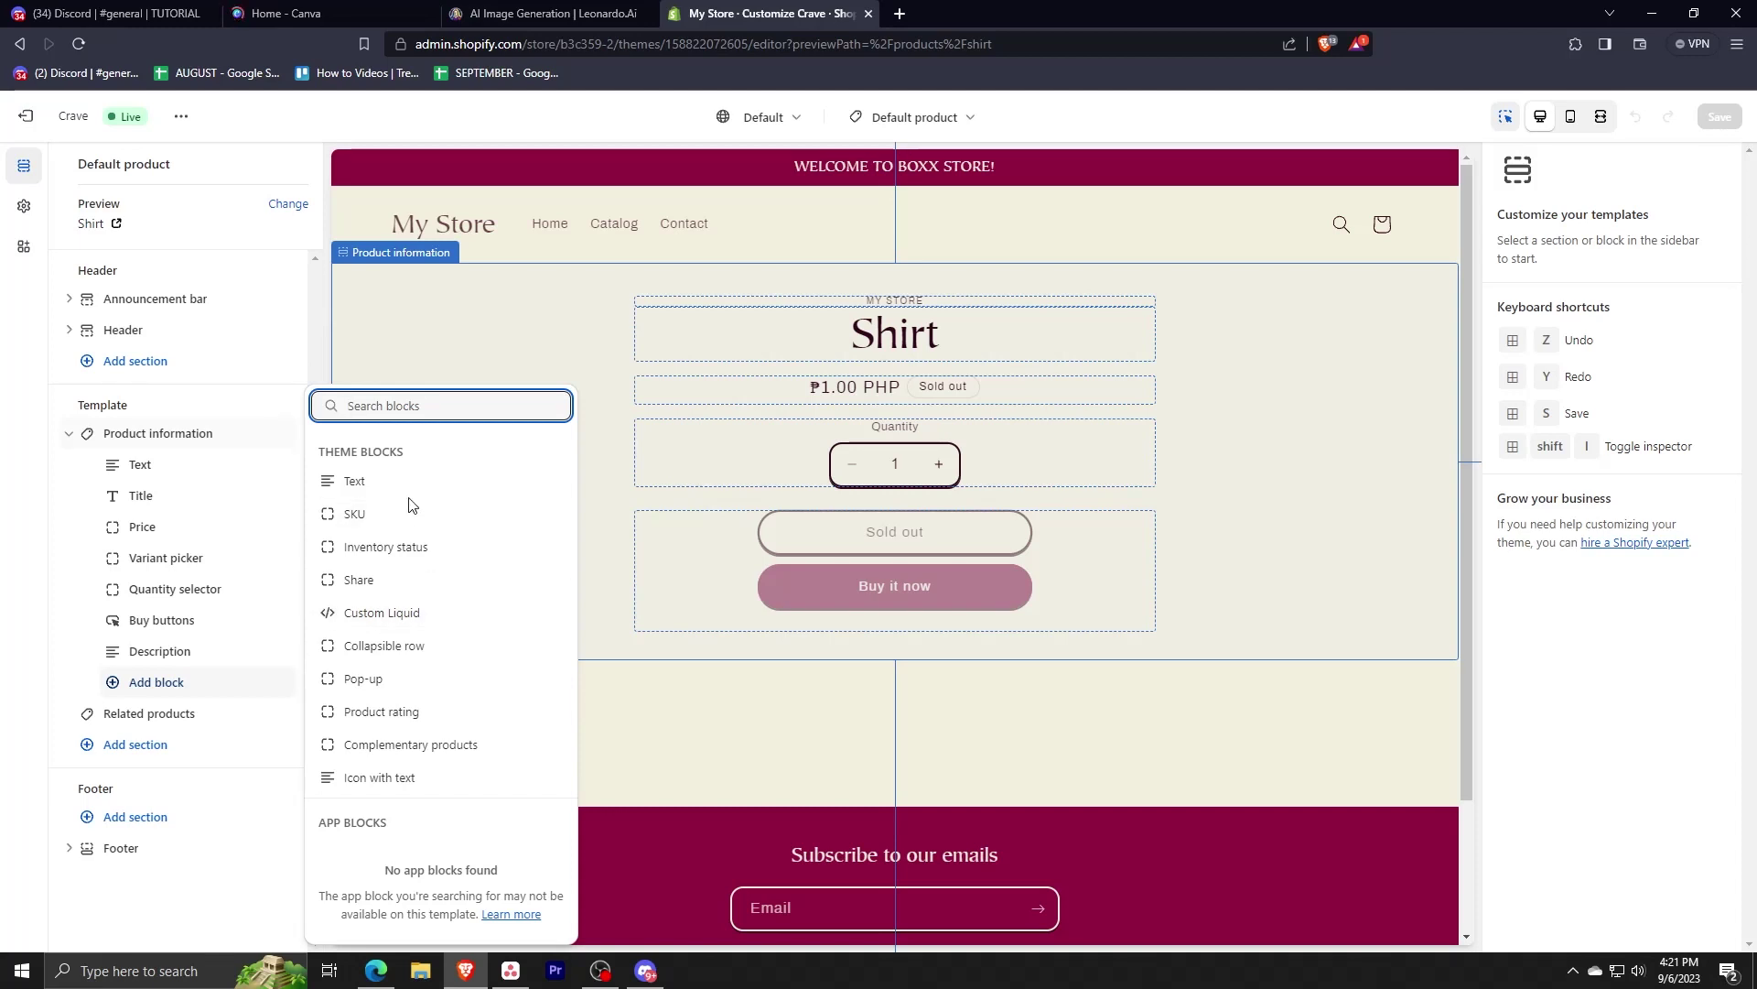
{"action": "left_click", "coordinate": [380, 618]}
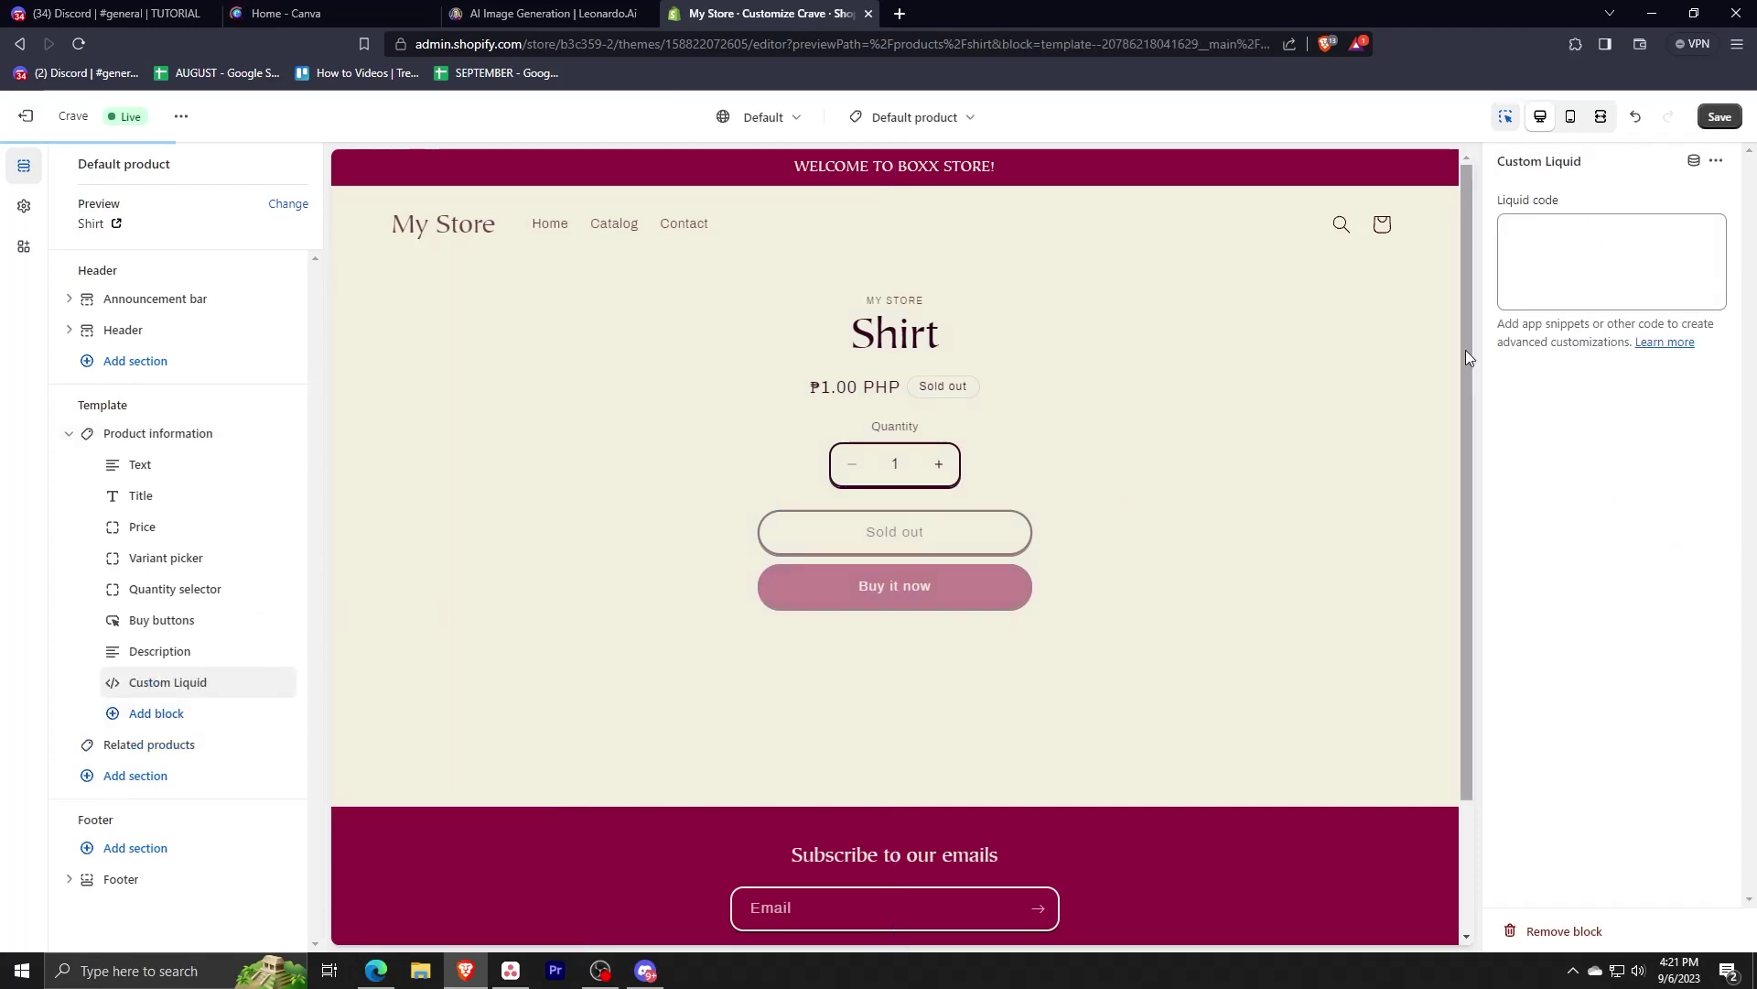
Step: Open ChatGPT in a new browser tab with a fresh GPT-3.5 chat
{"action": "key", "text": "alt+Tab"}
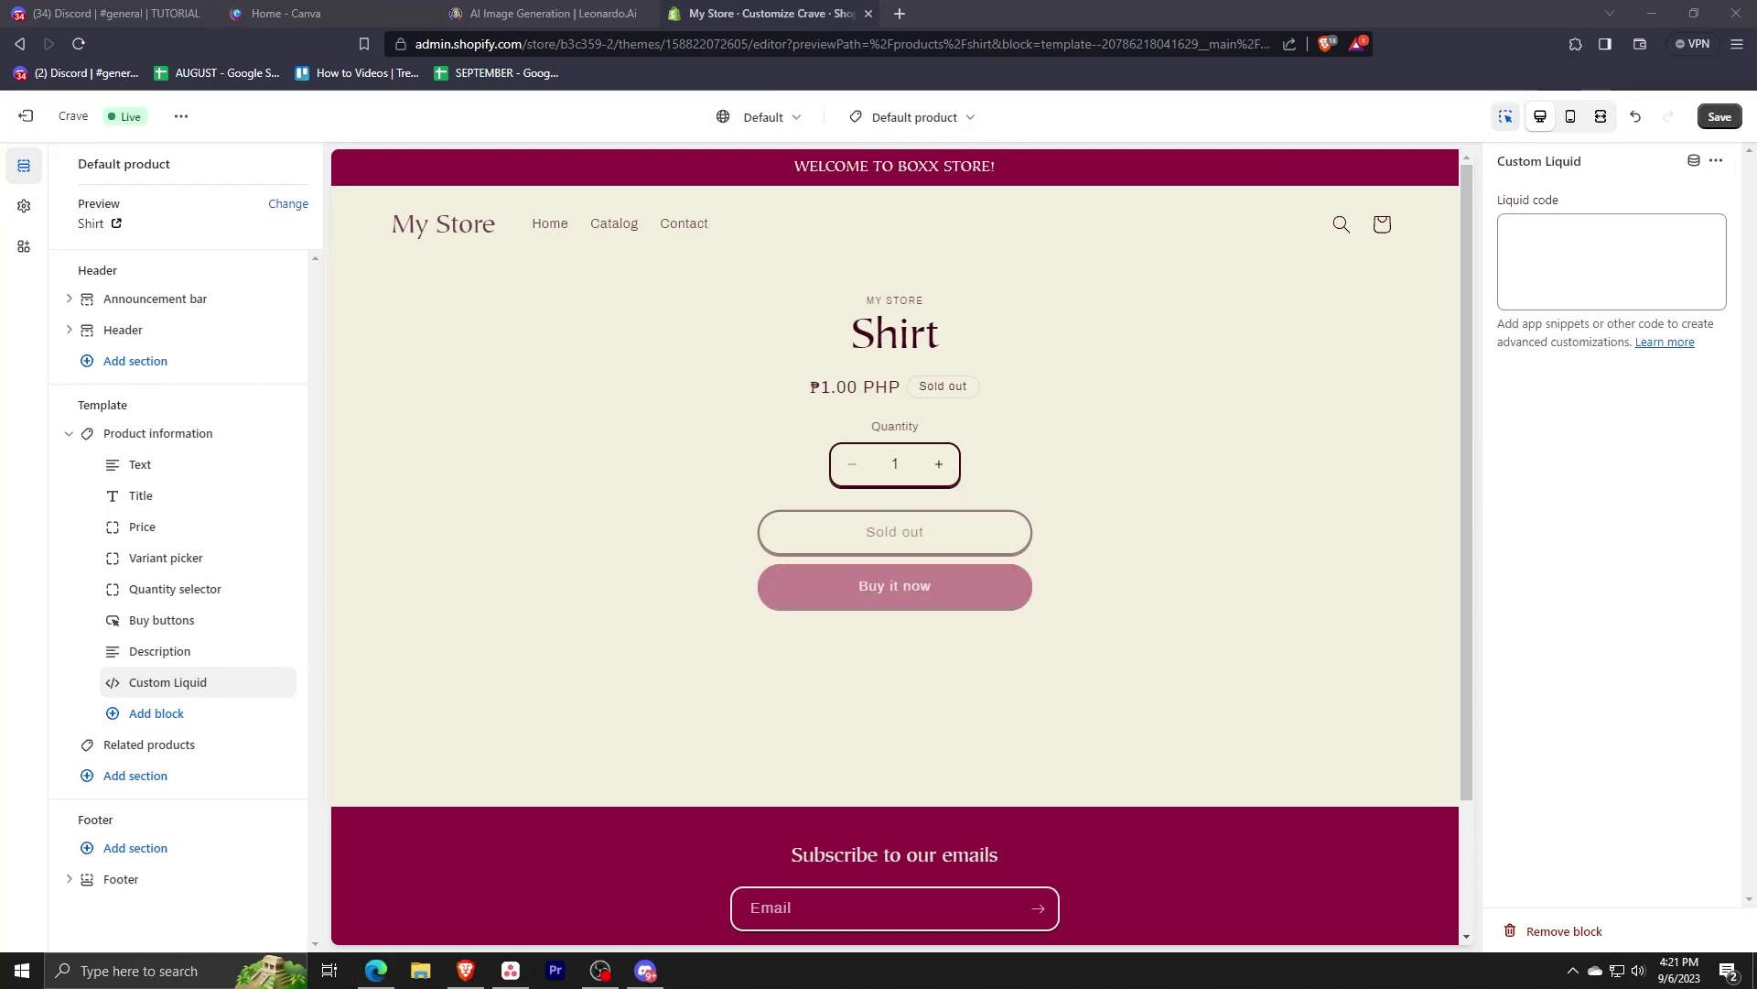
{"action": "key", "text": "ctrl+t"}
{"action": "type", "text": "chat.openai.com"}
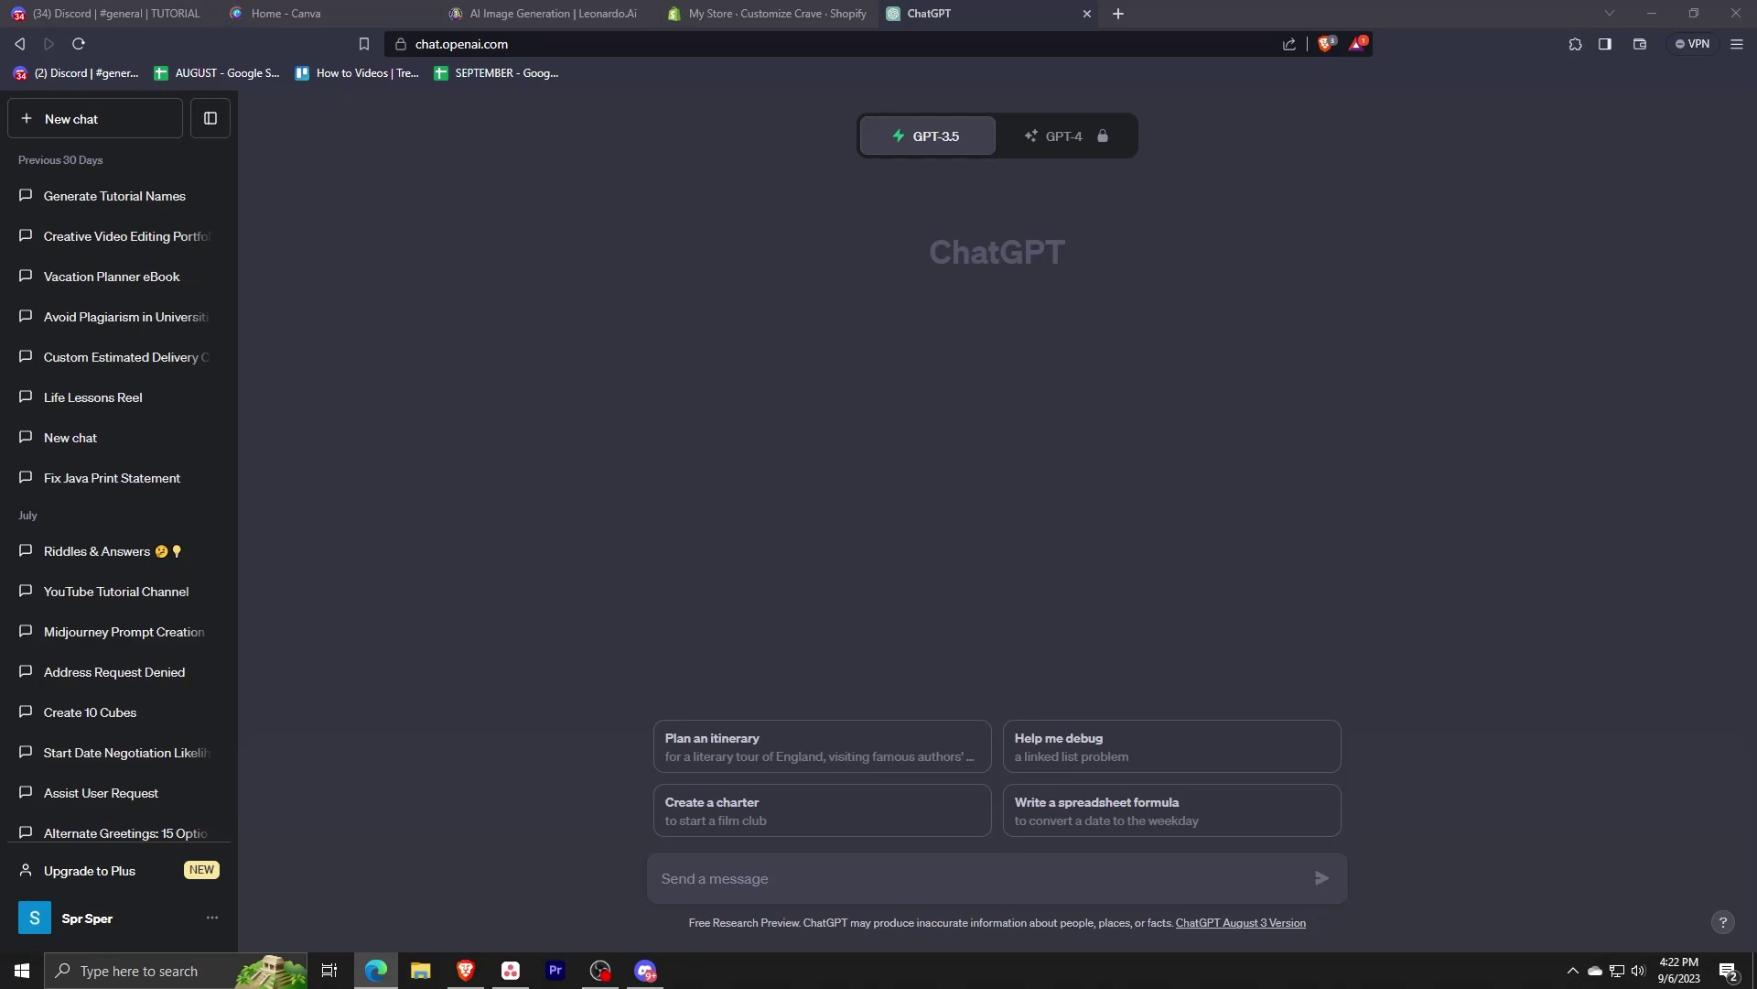
Step: Send ChatGPT the prompt 'create a custom HTML code to create my size chart on my shopify store'
{"action": "key", "text": "alt+Tab"}
{"action": "type", "text": "c"}
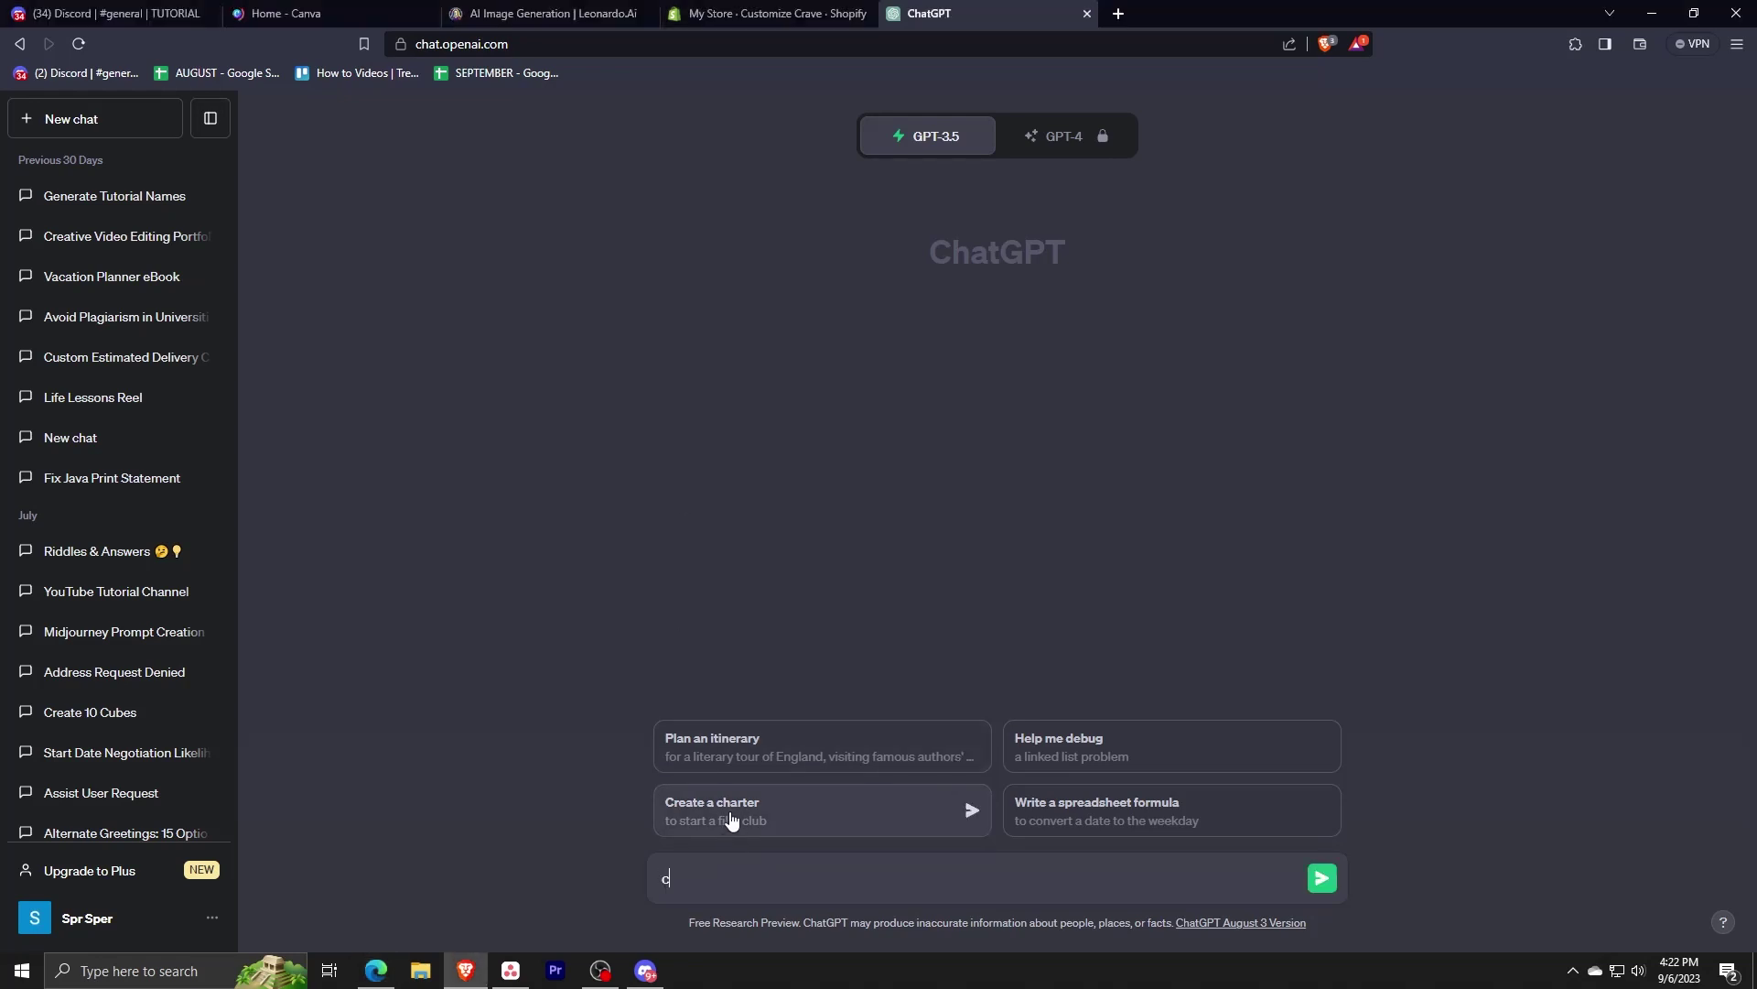
{"action": "type", "text": "reate a custom HTML code"}
{"action": "key", "text": "alt+Tab"}
{"action": "key", "text": "alt+Tab"}
{"action": "type", "text": "to create"}
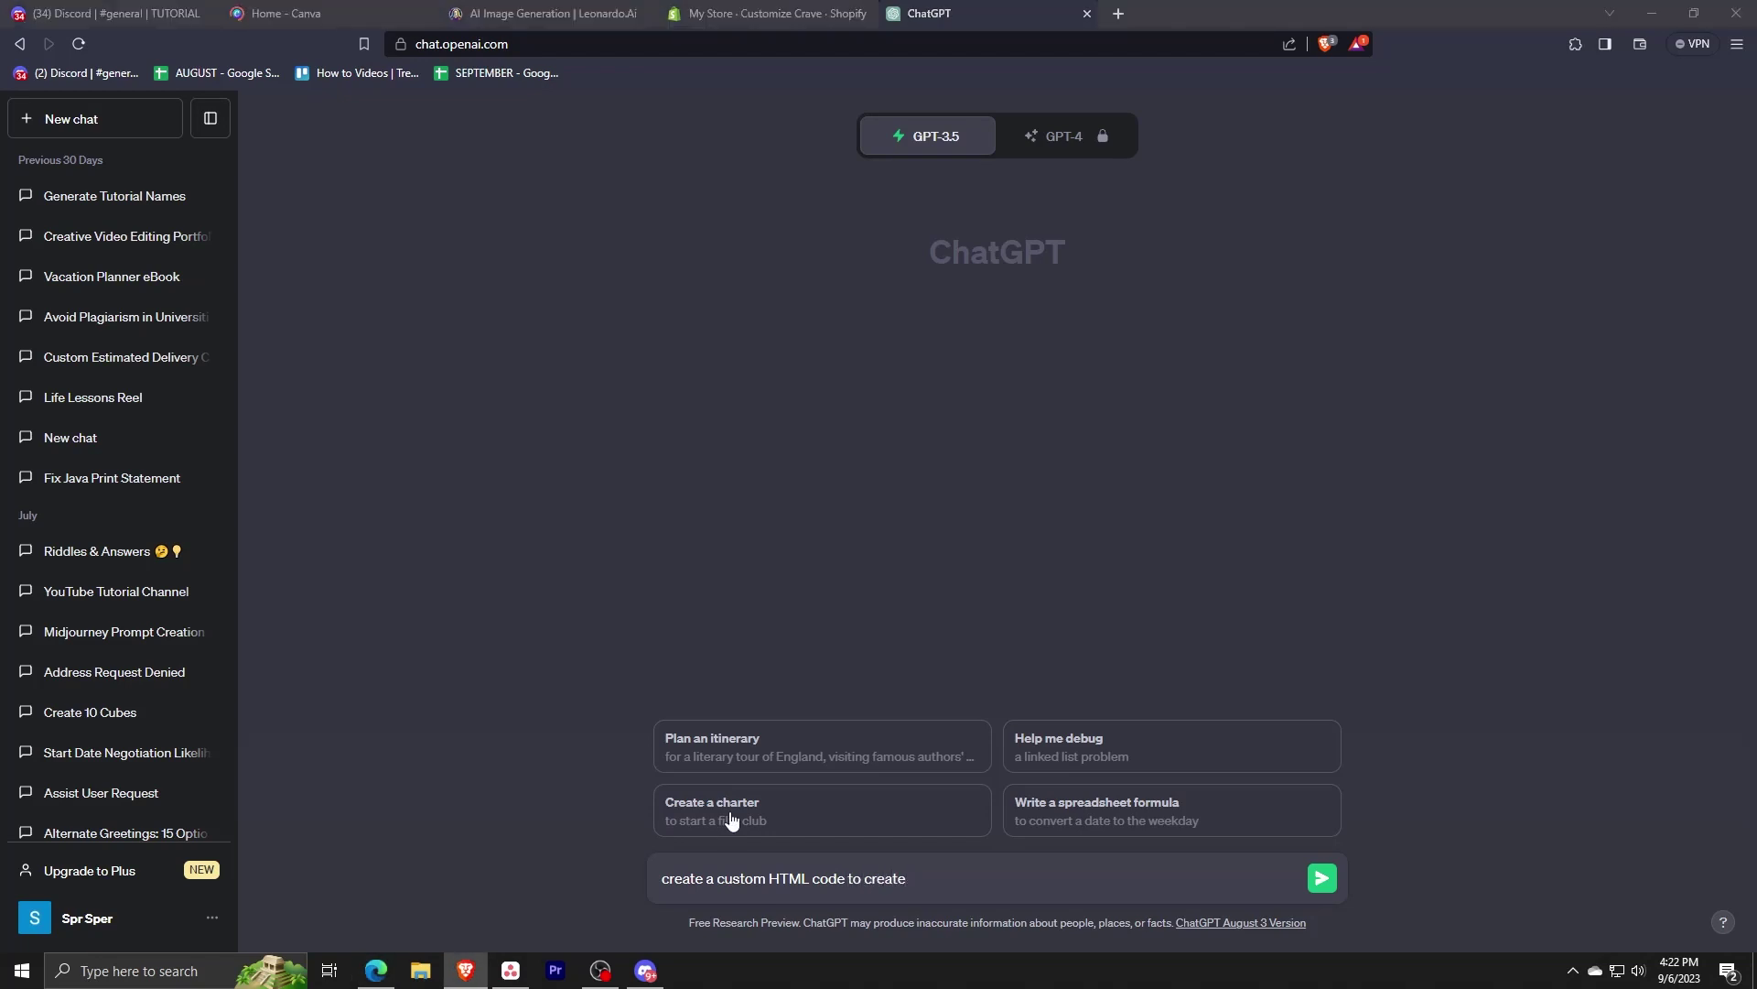
{"action": "key", "text": "alt+Tab"}
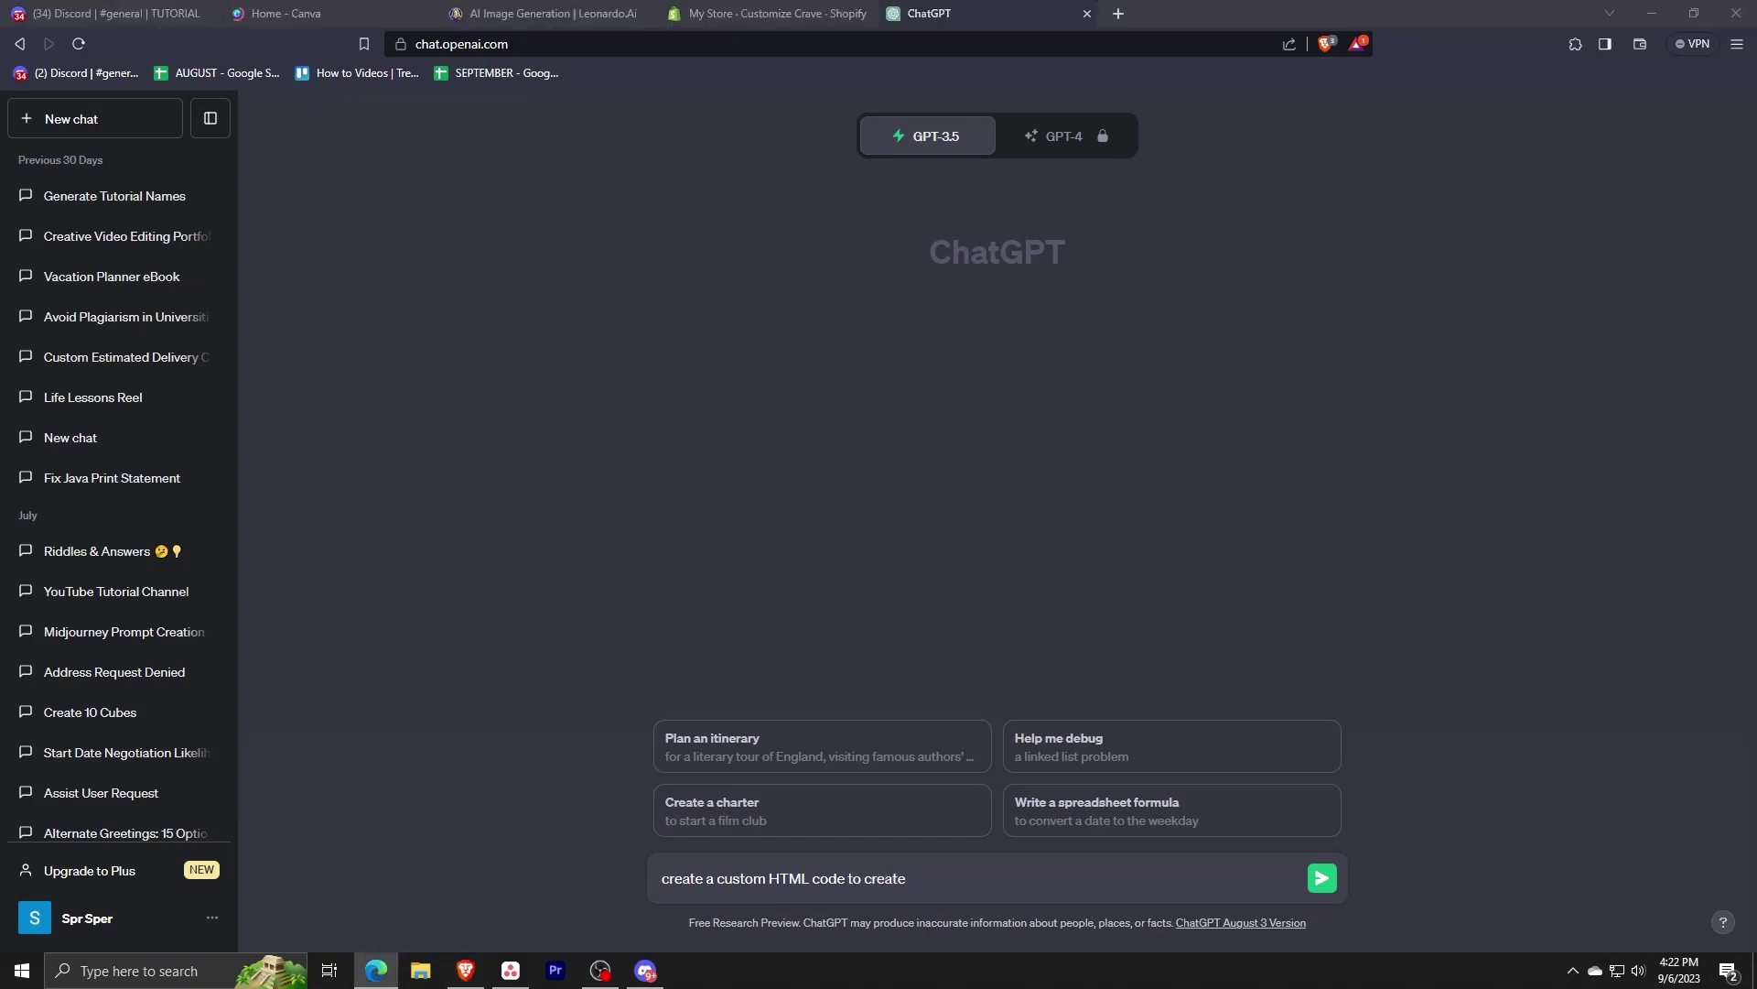
{"action": "key", "text": "alt+Tab"}
{"action": "type", "text": "my size"}
{"action": "key", "text": "alt+Tab"}
{"action": "key", "text": "alt+Tab"}
{"action": "type", "text": "chart on"}
{"action": "key", "text": "alt+Tab"}
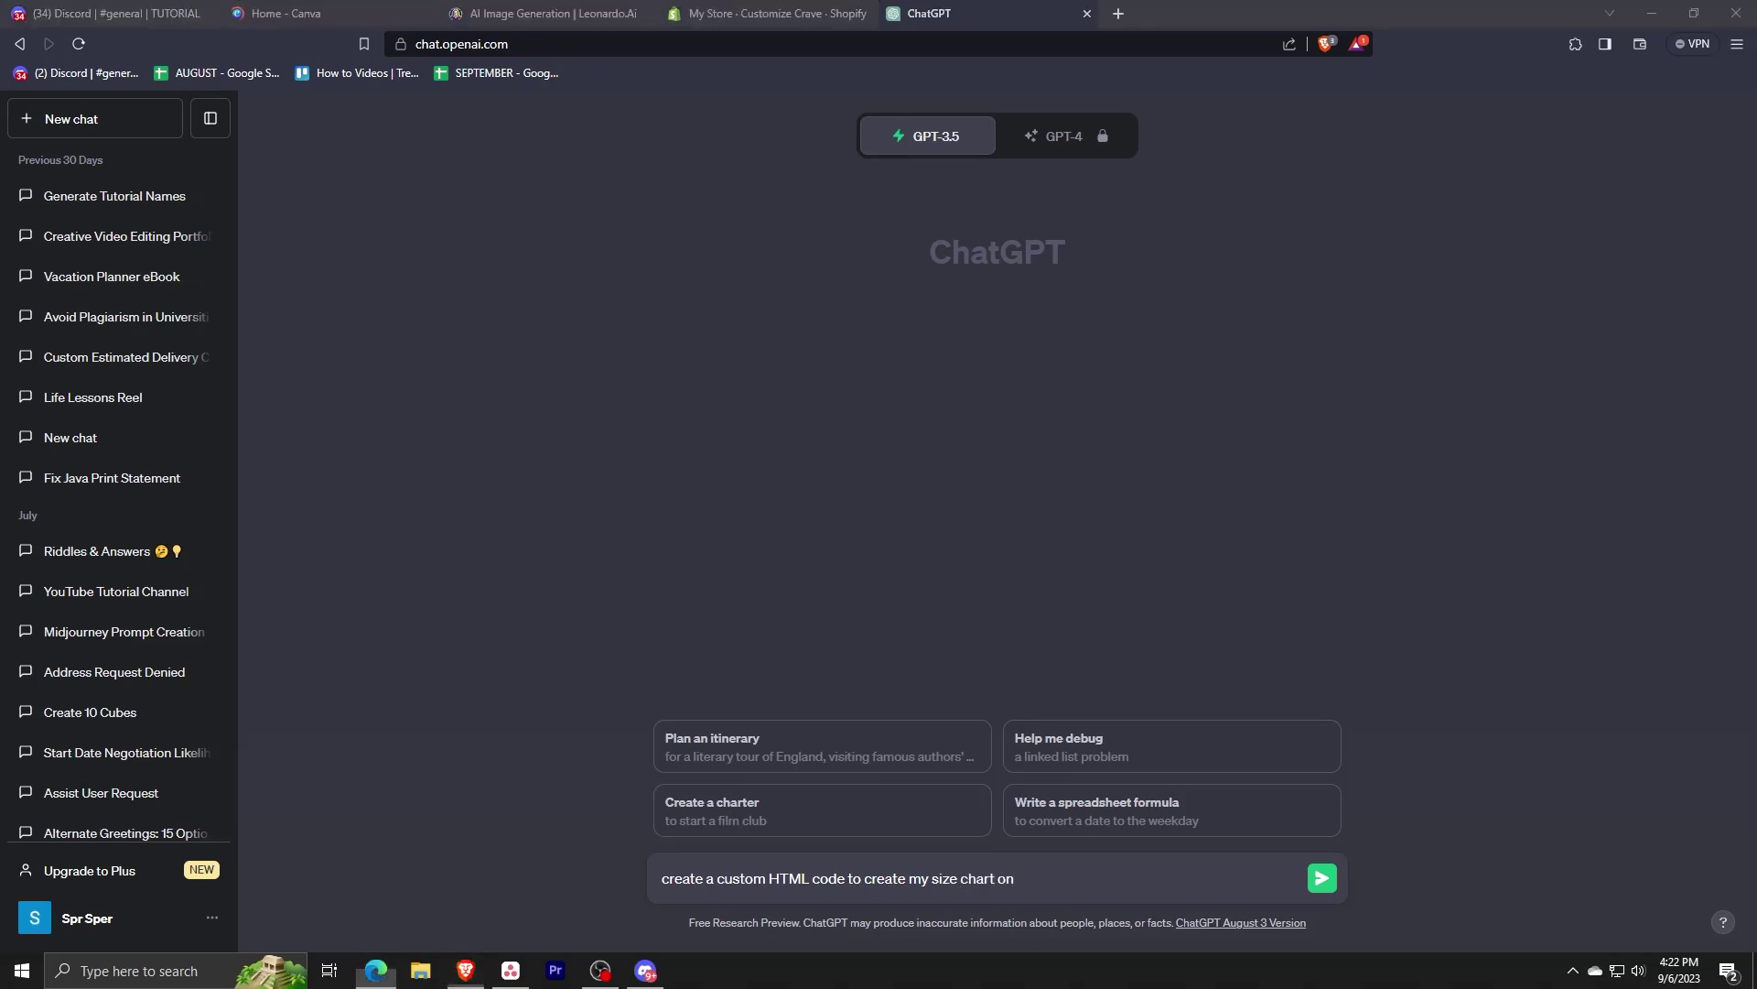
{"action": "key", "text": "alt+Tab"}
{"action": "type", "text": "my shopify s"}
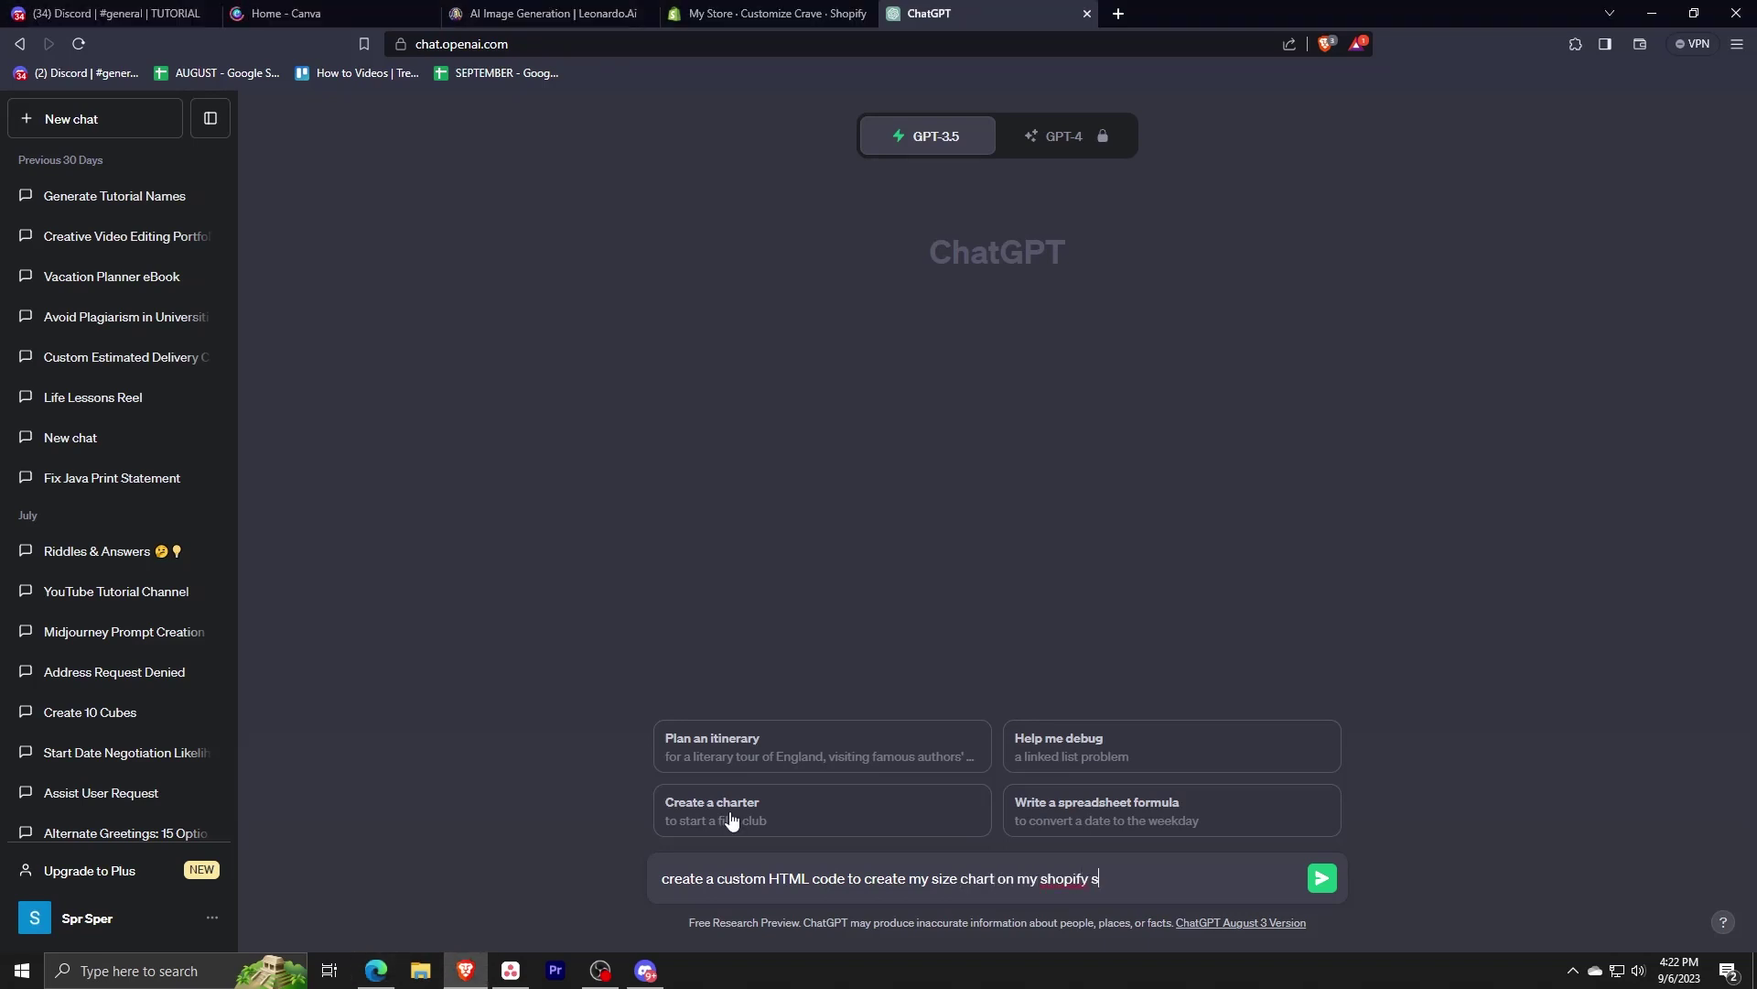
{"action": "type", "text": "tore"}
{"action": "key", "text": "alt+Tab"}
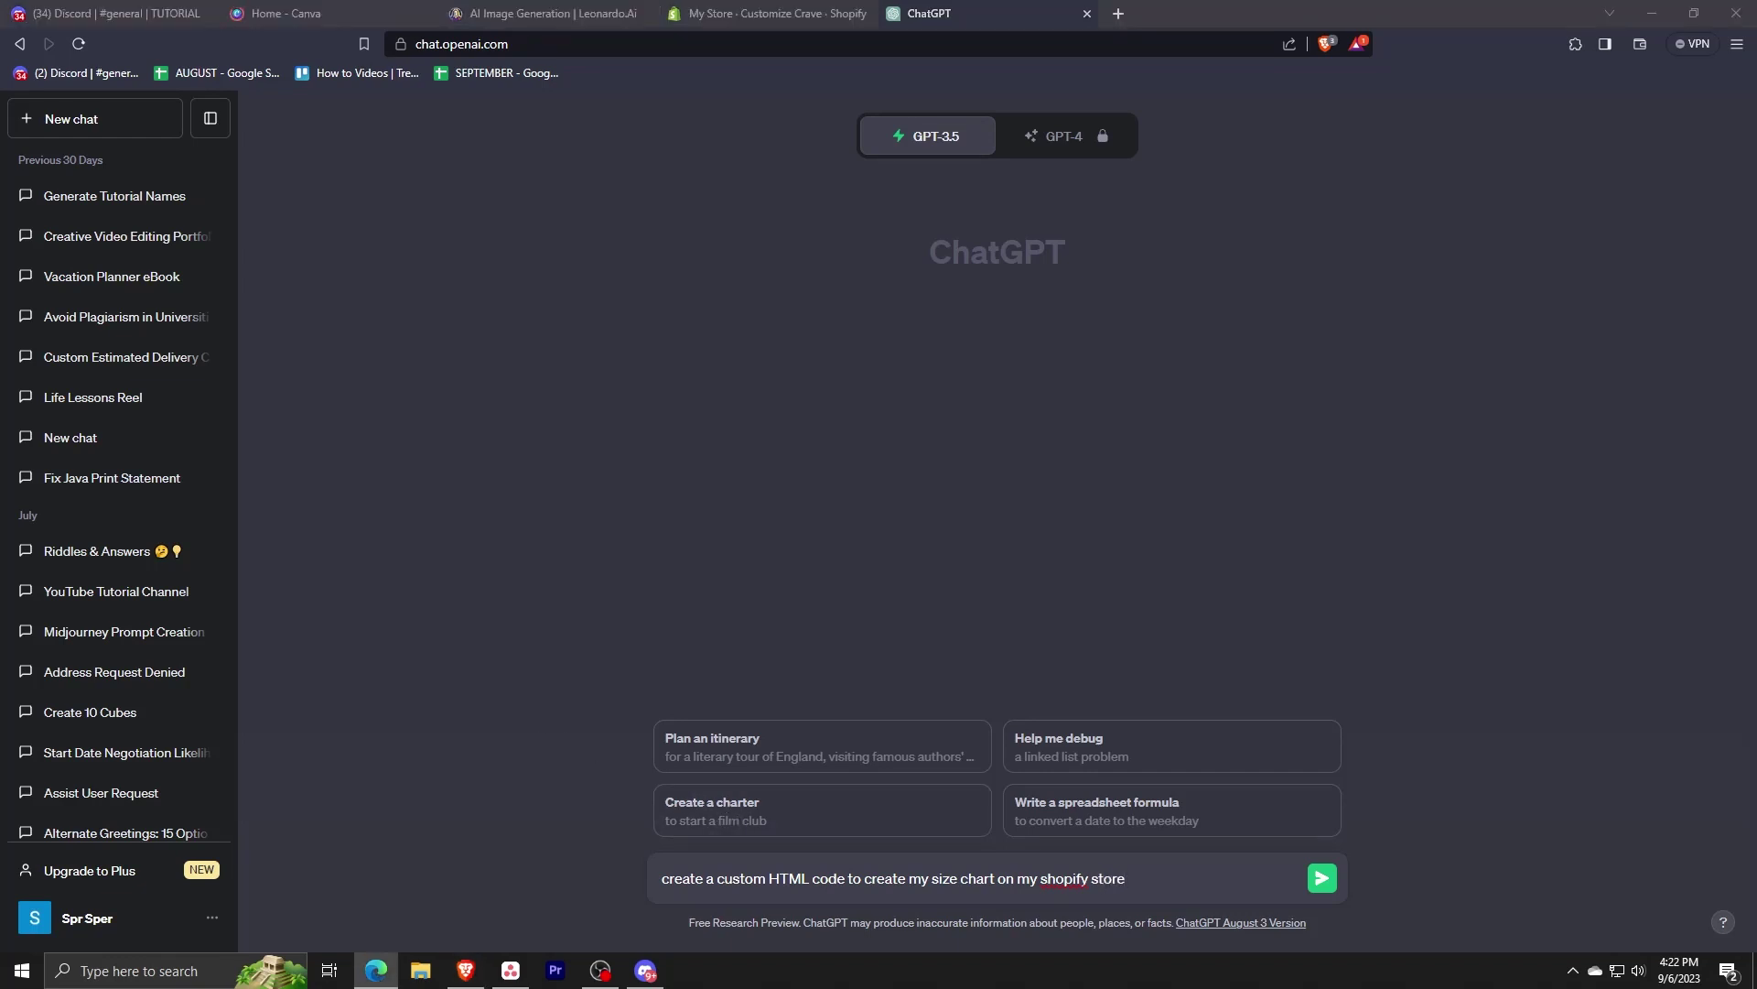
{"action": "key", "text": "alt+Tab"}
{"action": "left_click", "coordinate": [1322, 877]}
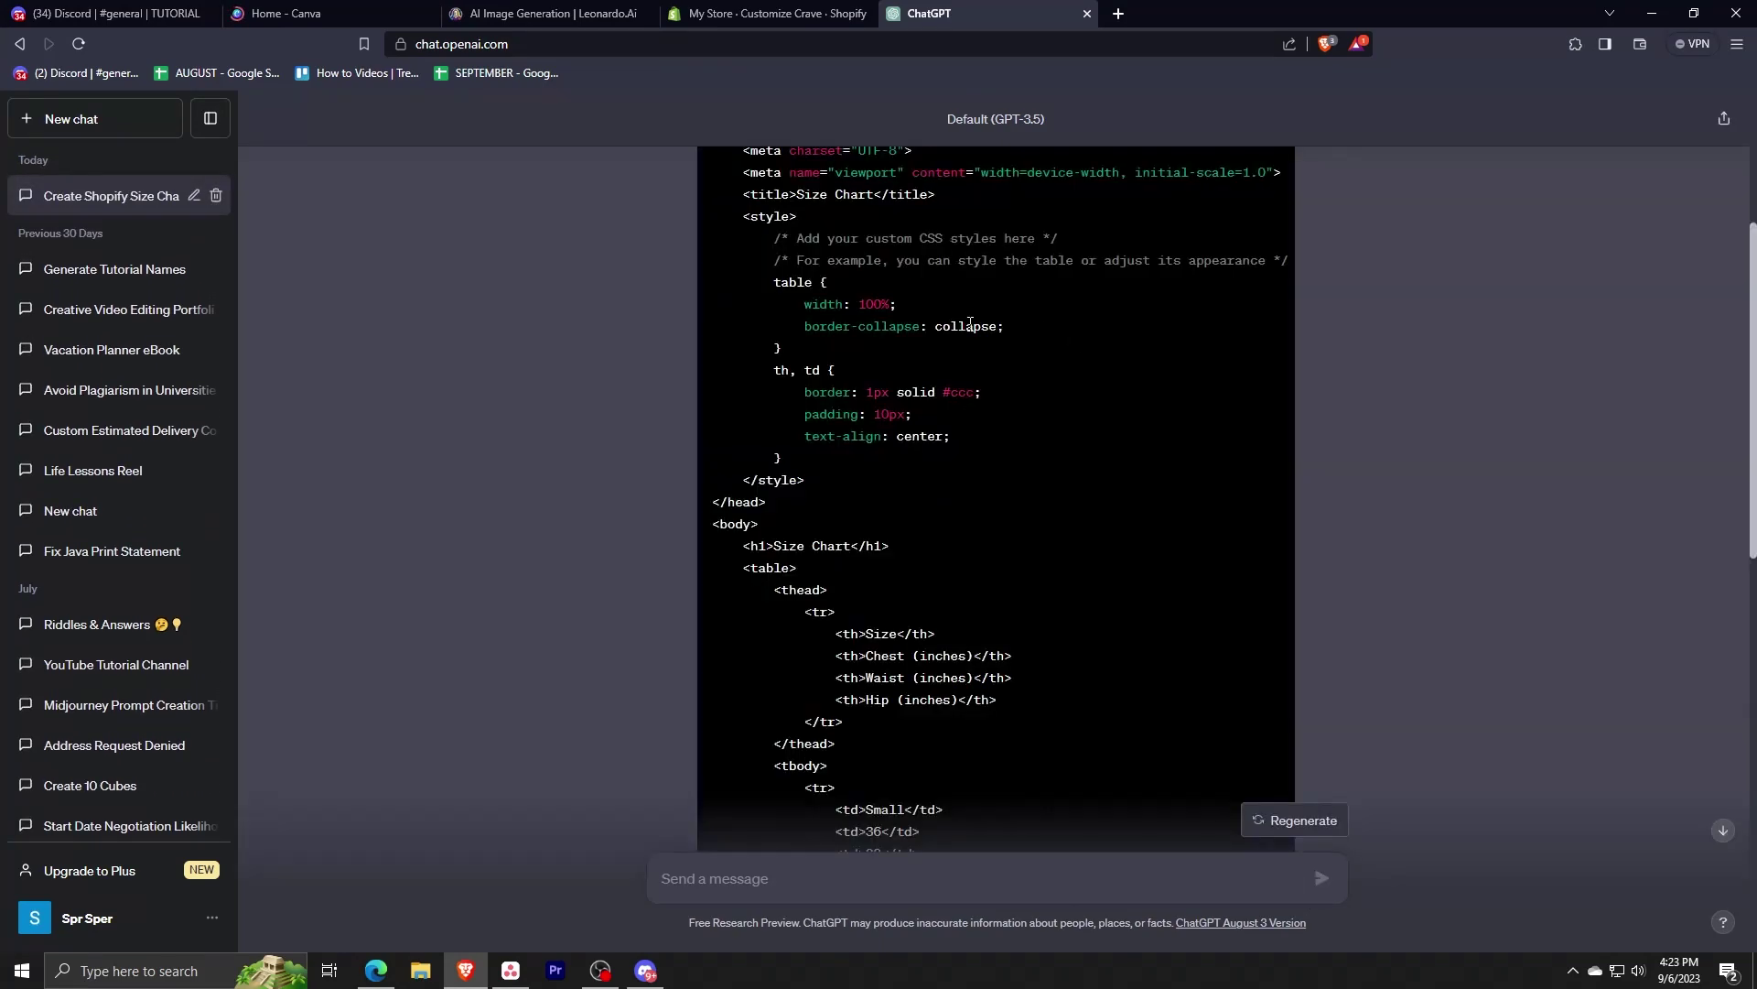
{"action": "scroll", "coordinate": [970, 323], "scroll_direction": "up", "scroll_amount": 4}
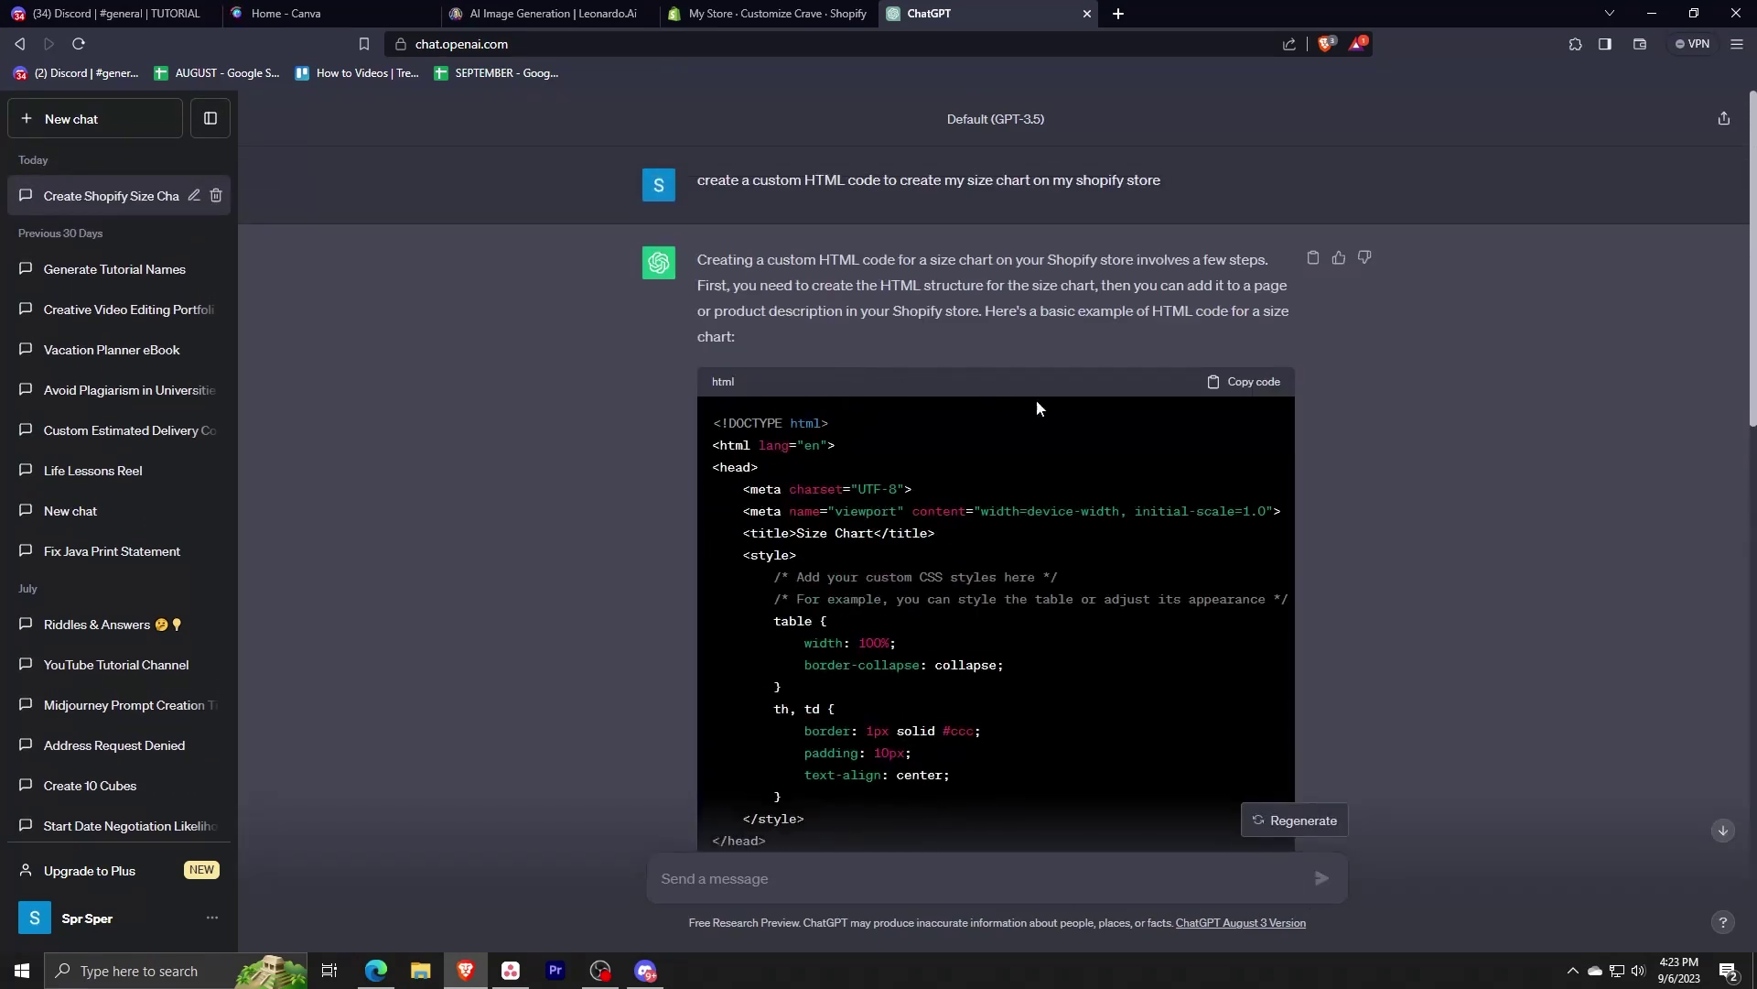
Step: Copy ChatGPT's HTML size chart code into the Custom Liquid block's code field
{"action": "left_click", "coordinate": [1245, 384]}
{"action": "left_click", "coordinate": [769, 13]}
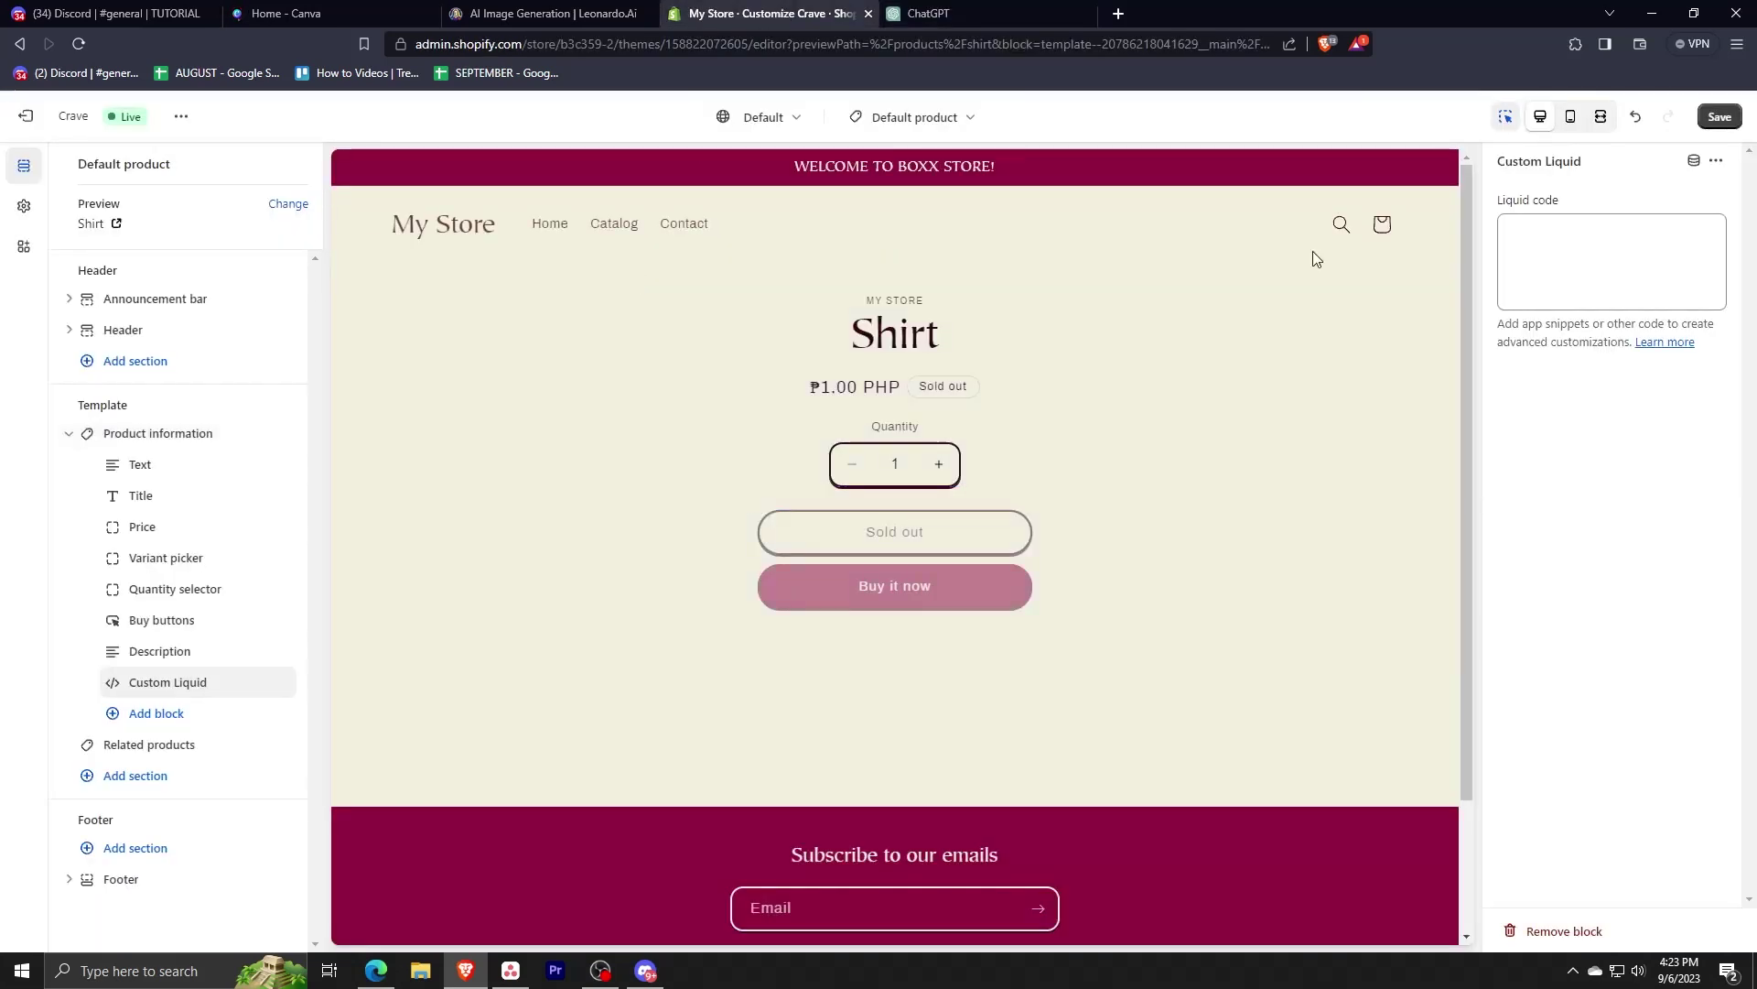
{"action": "left_click", "coordinate": [1553, 235]}
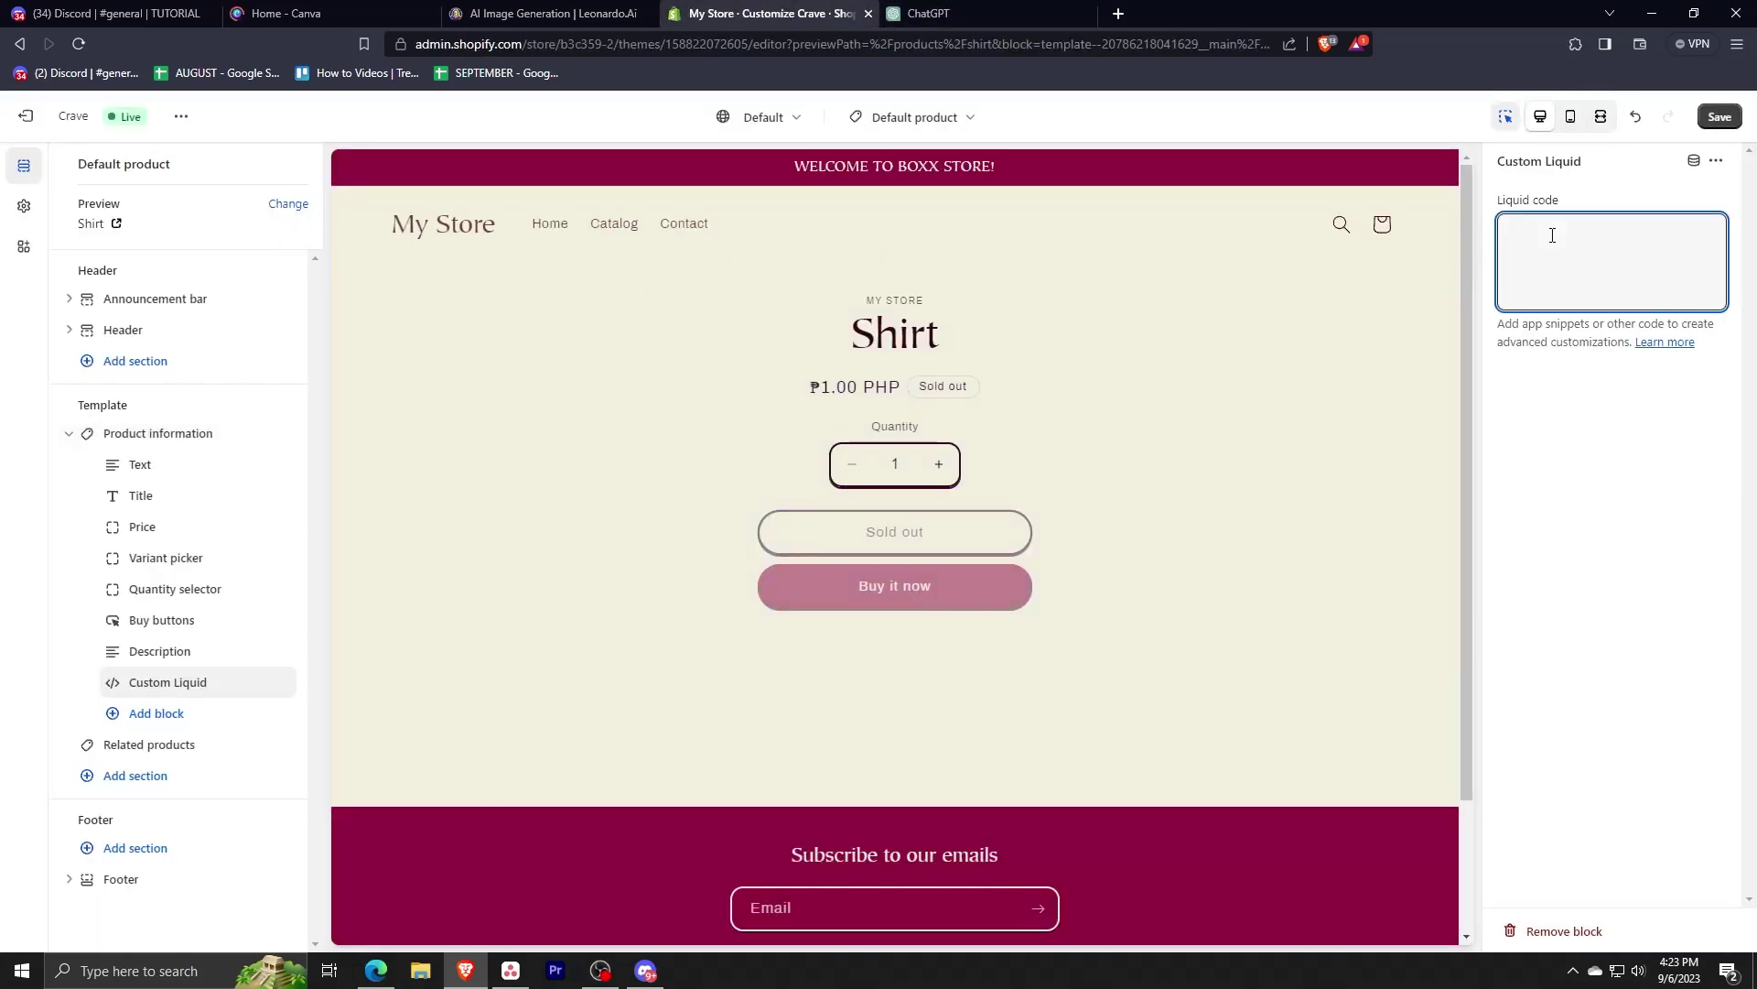
{"action": "key", "text": "ctrl+v"}
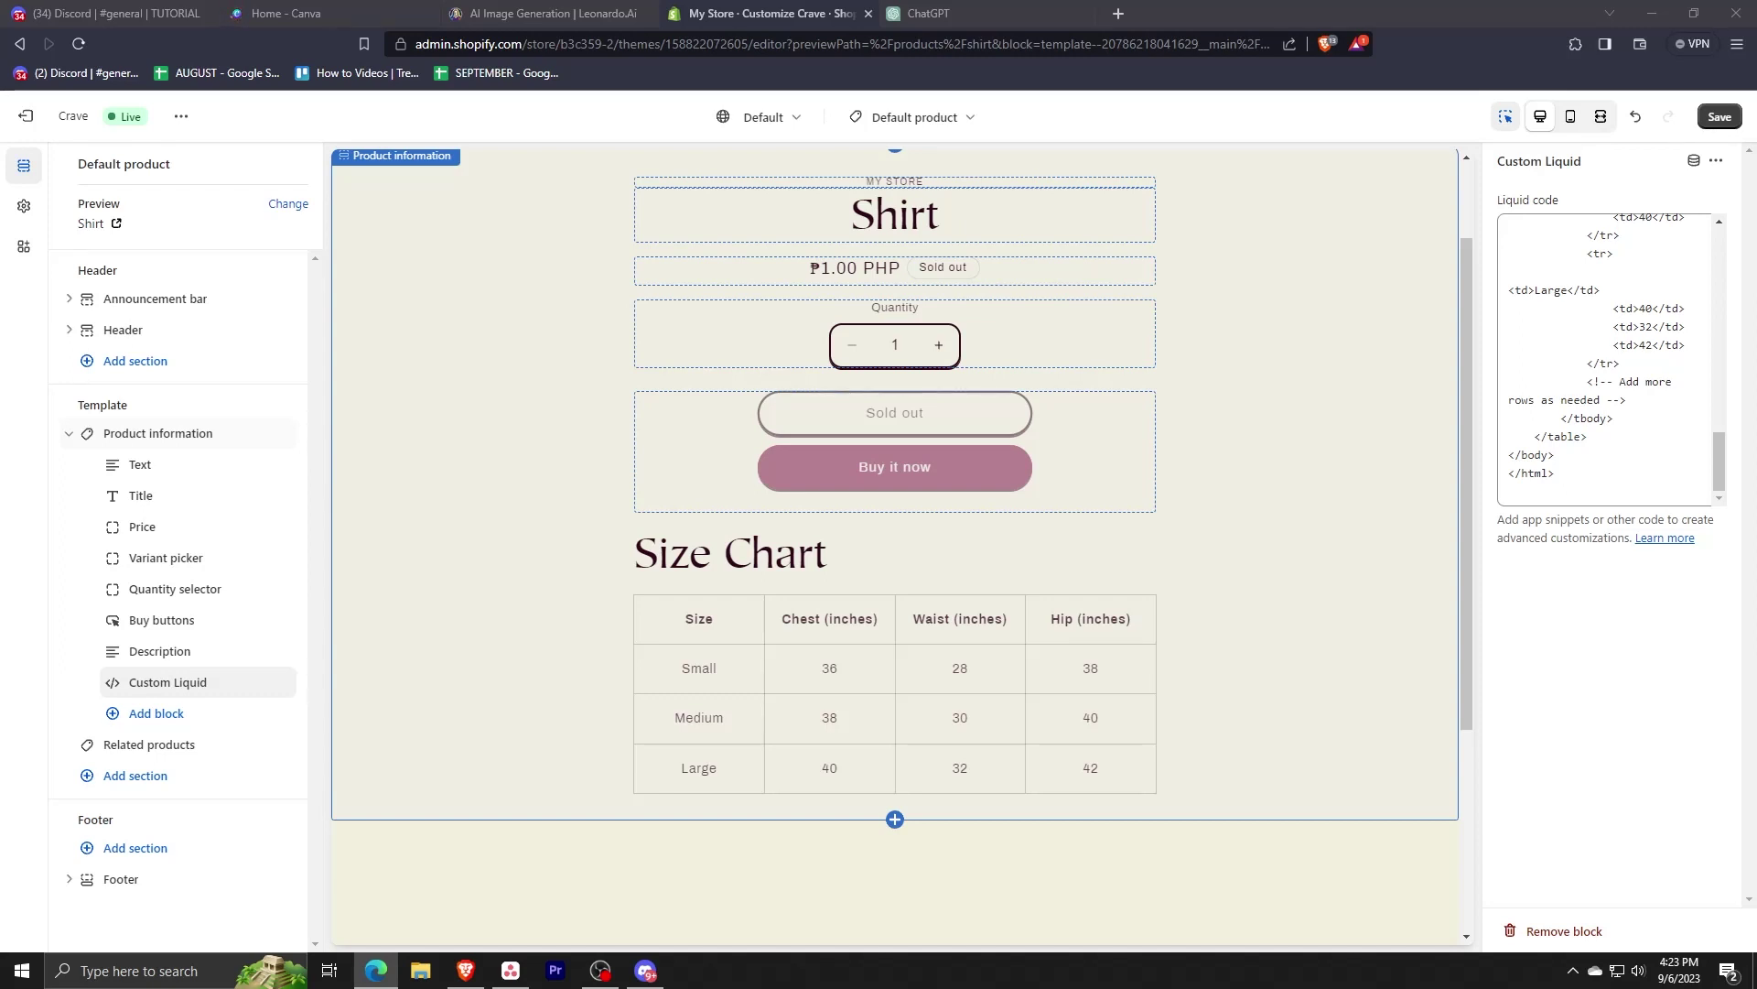
Step: Check the Size Chart table on the Shirt preview and save the theme changes
{"action": "key", "text": "alt+Tab"}
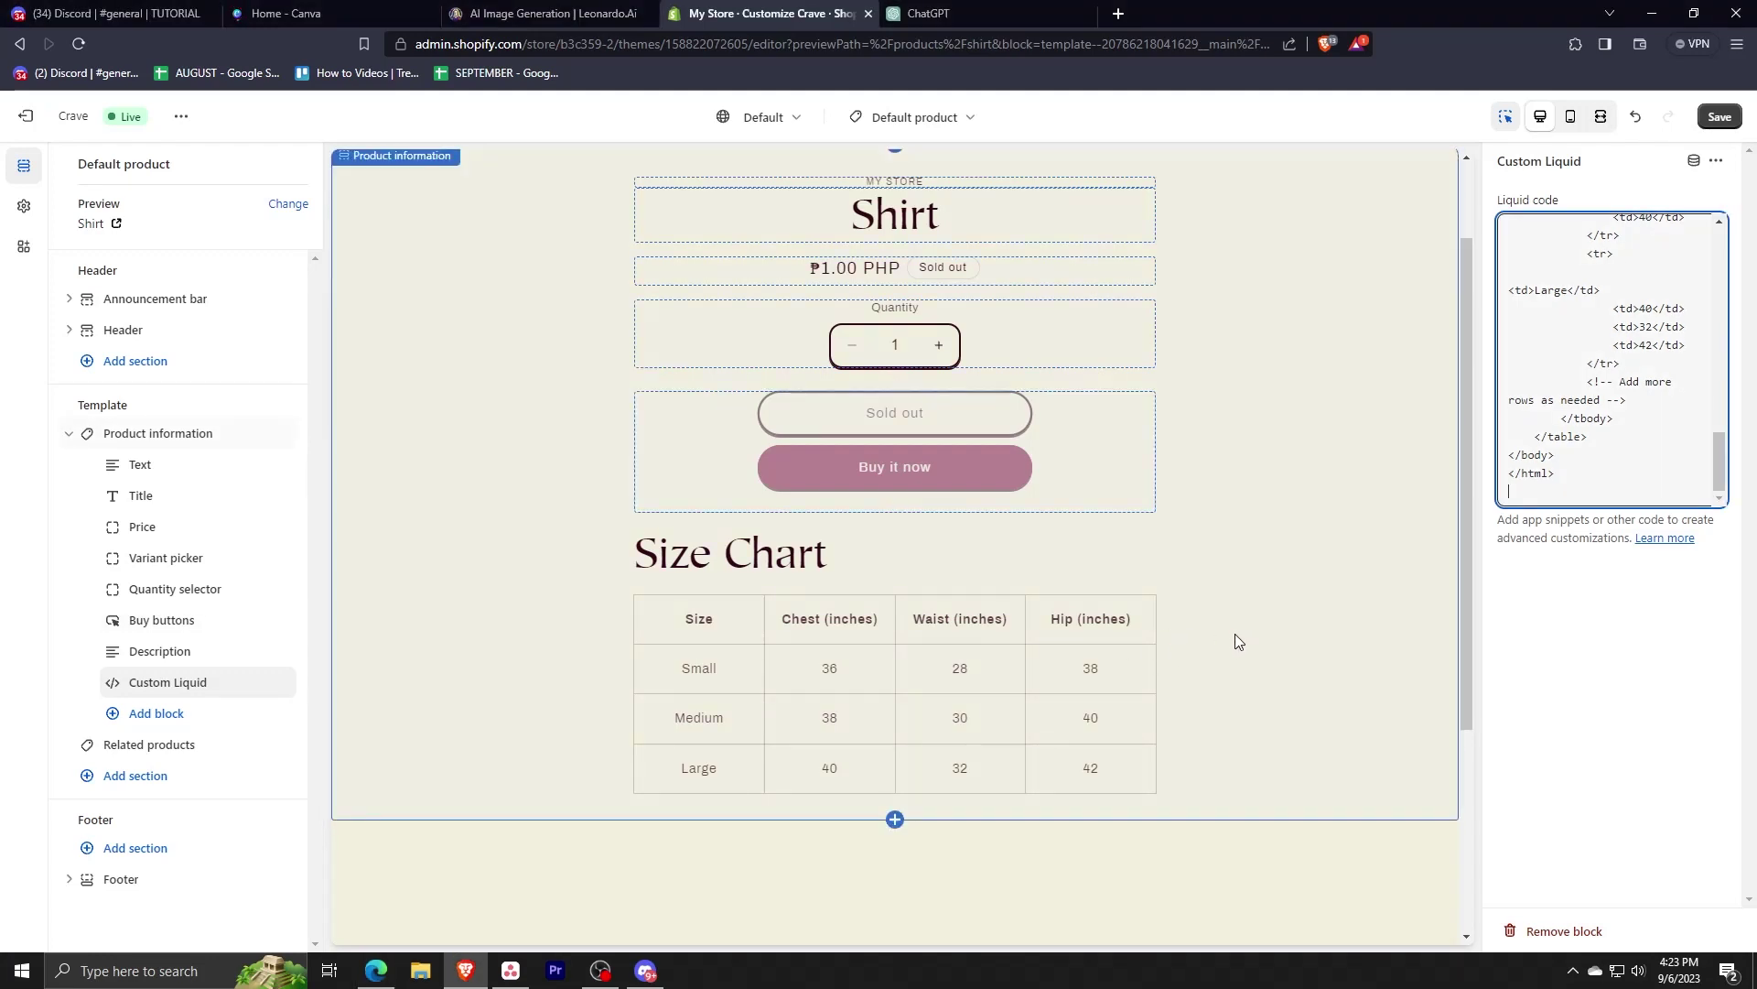
{"action": "scroll", "coordinate": [1234, 632], "scroll_direction": "down", "scroll_amount": 1}
{"action": "scroll", "coordinate": [1234, 629], "scroll_direction": "up", "scroll_amount": 1}
{"action": "left_click", "coordinate": [1722, 119]}
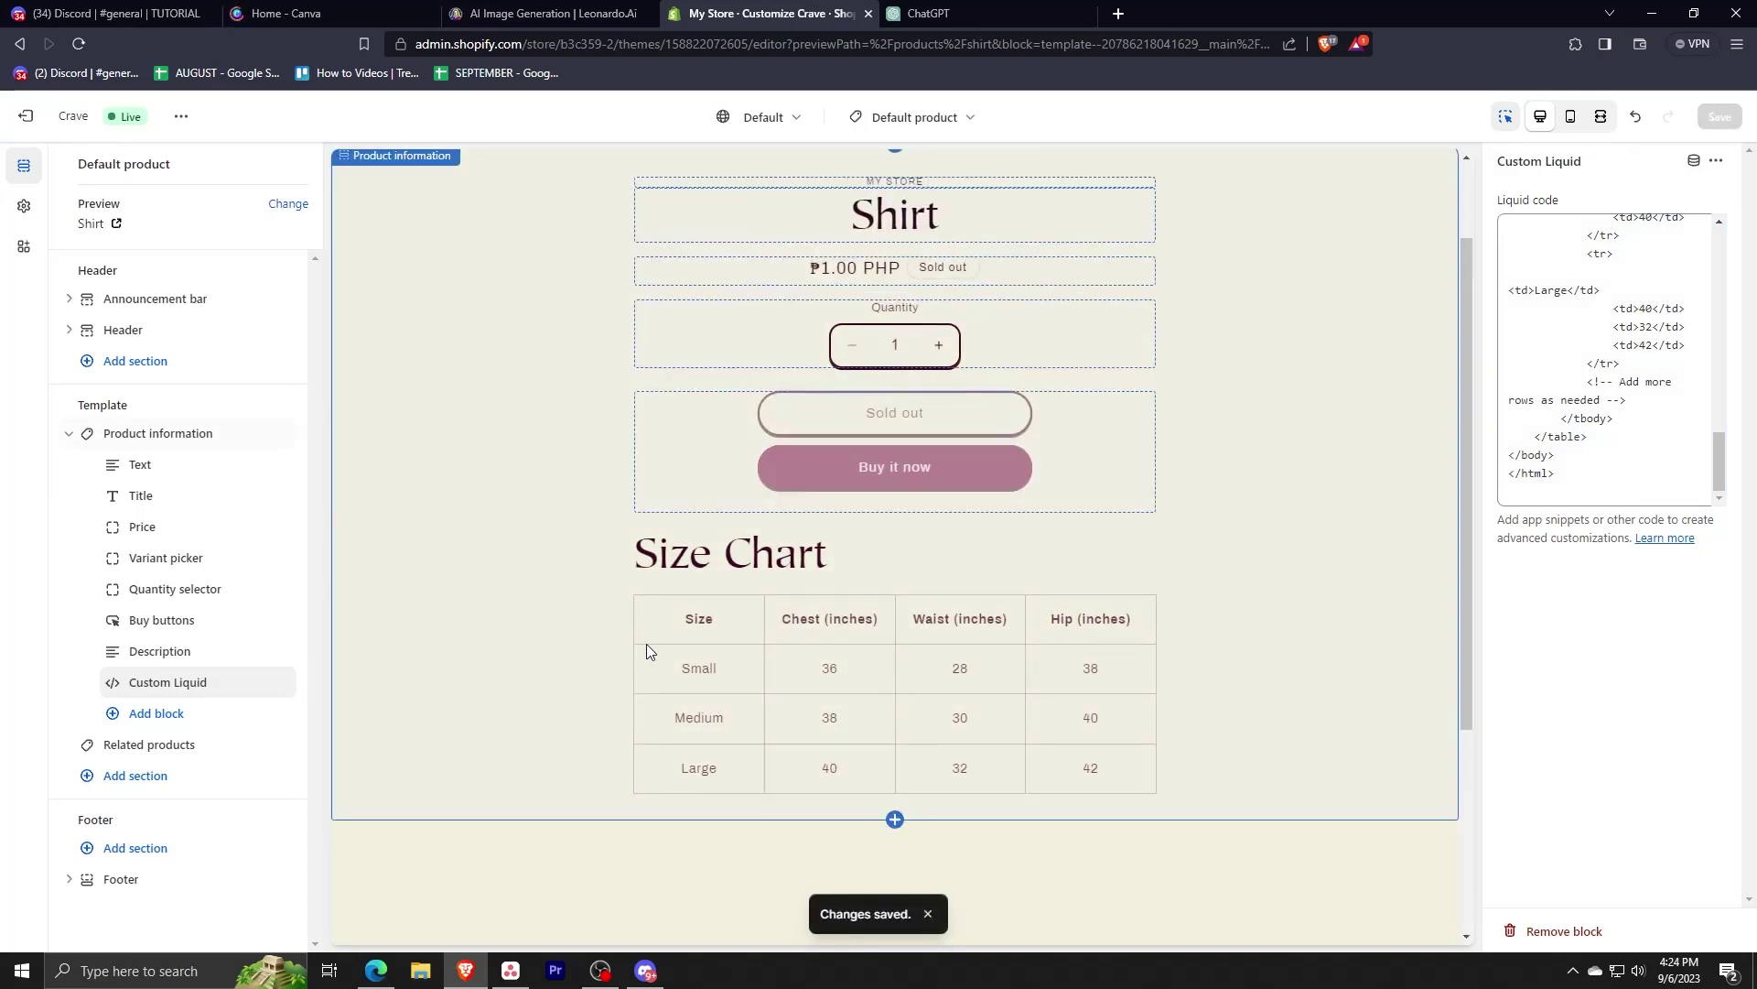
Step: Exit the theme editor to the Themes page and view the live store in a new tab
{"action": "scroll", "coordinate": [595, 650], "scroll_direction": "up", "scroll_amount": 2}
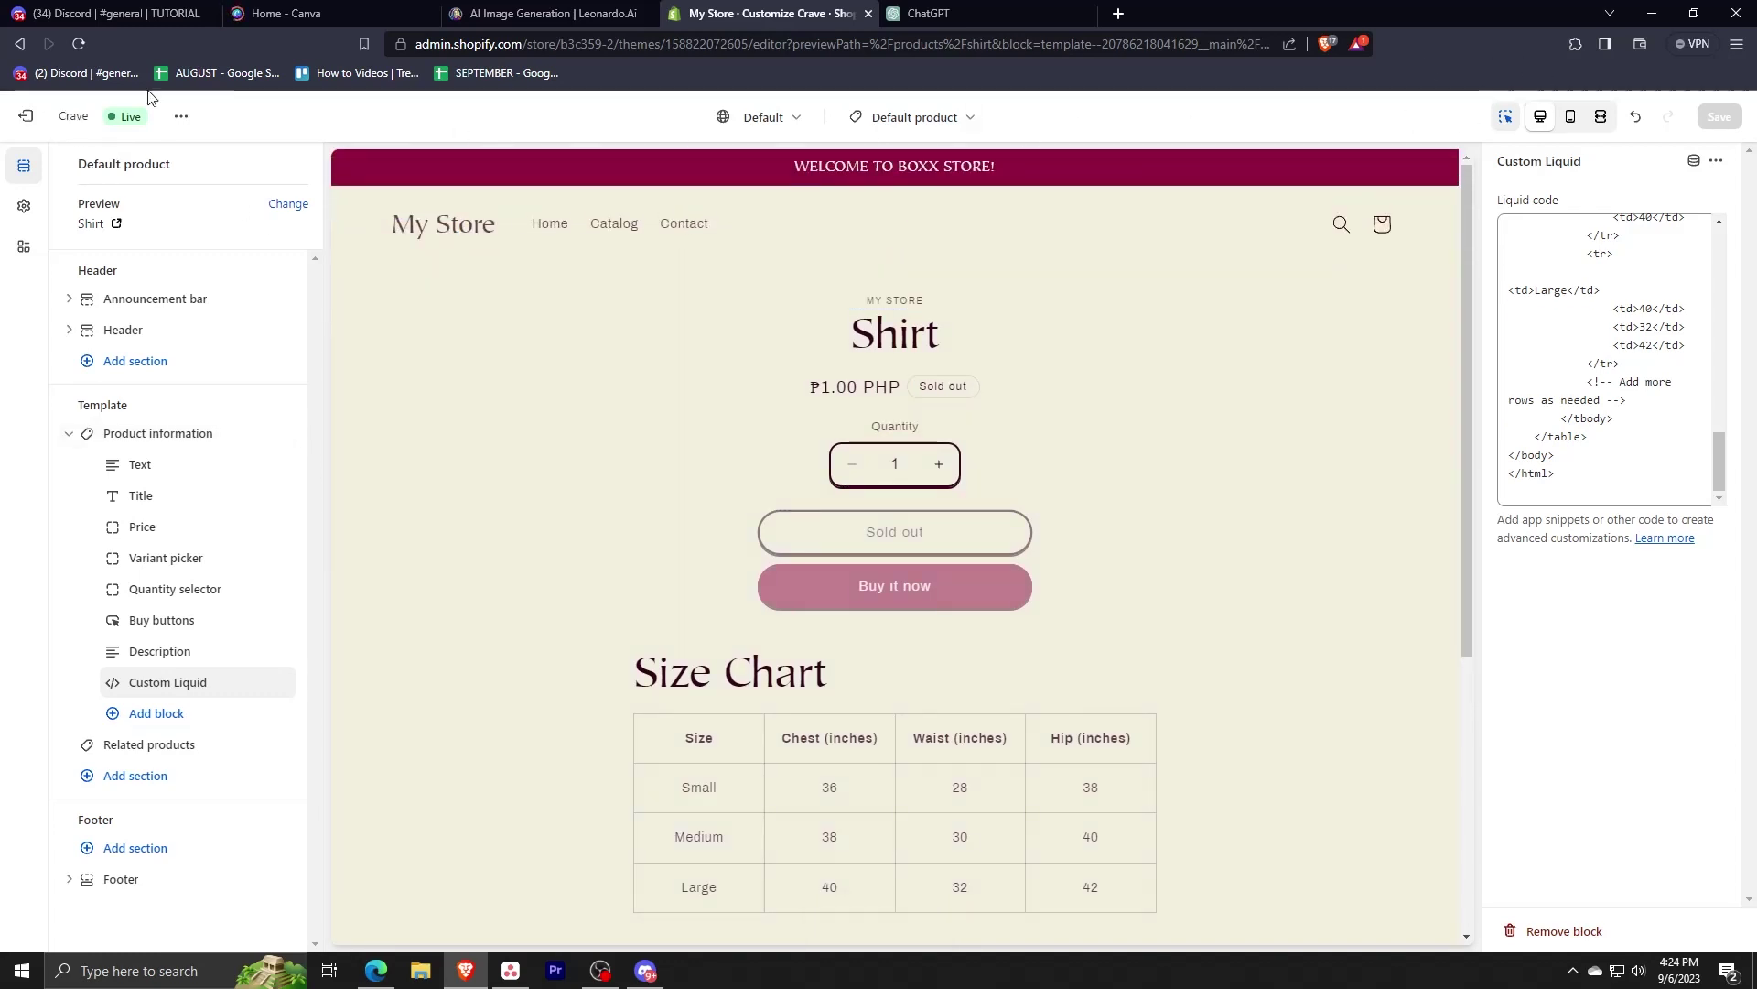
{"action": "left_click", "coordinate": [26, 115]}
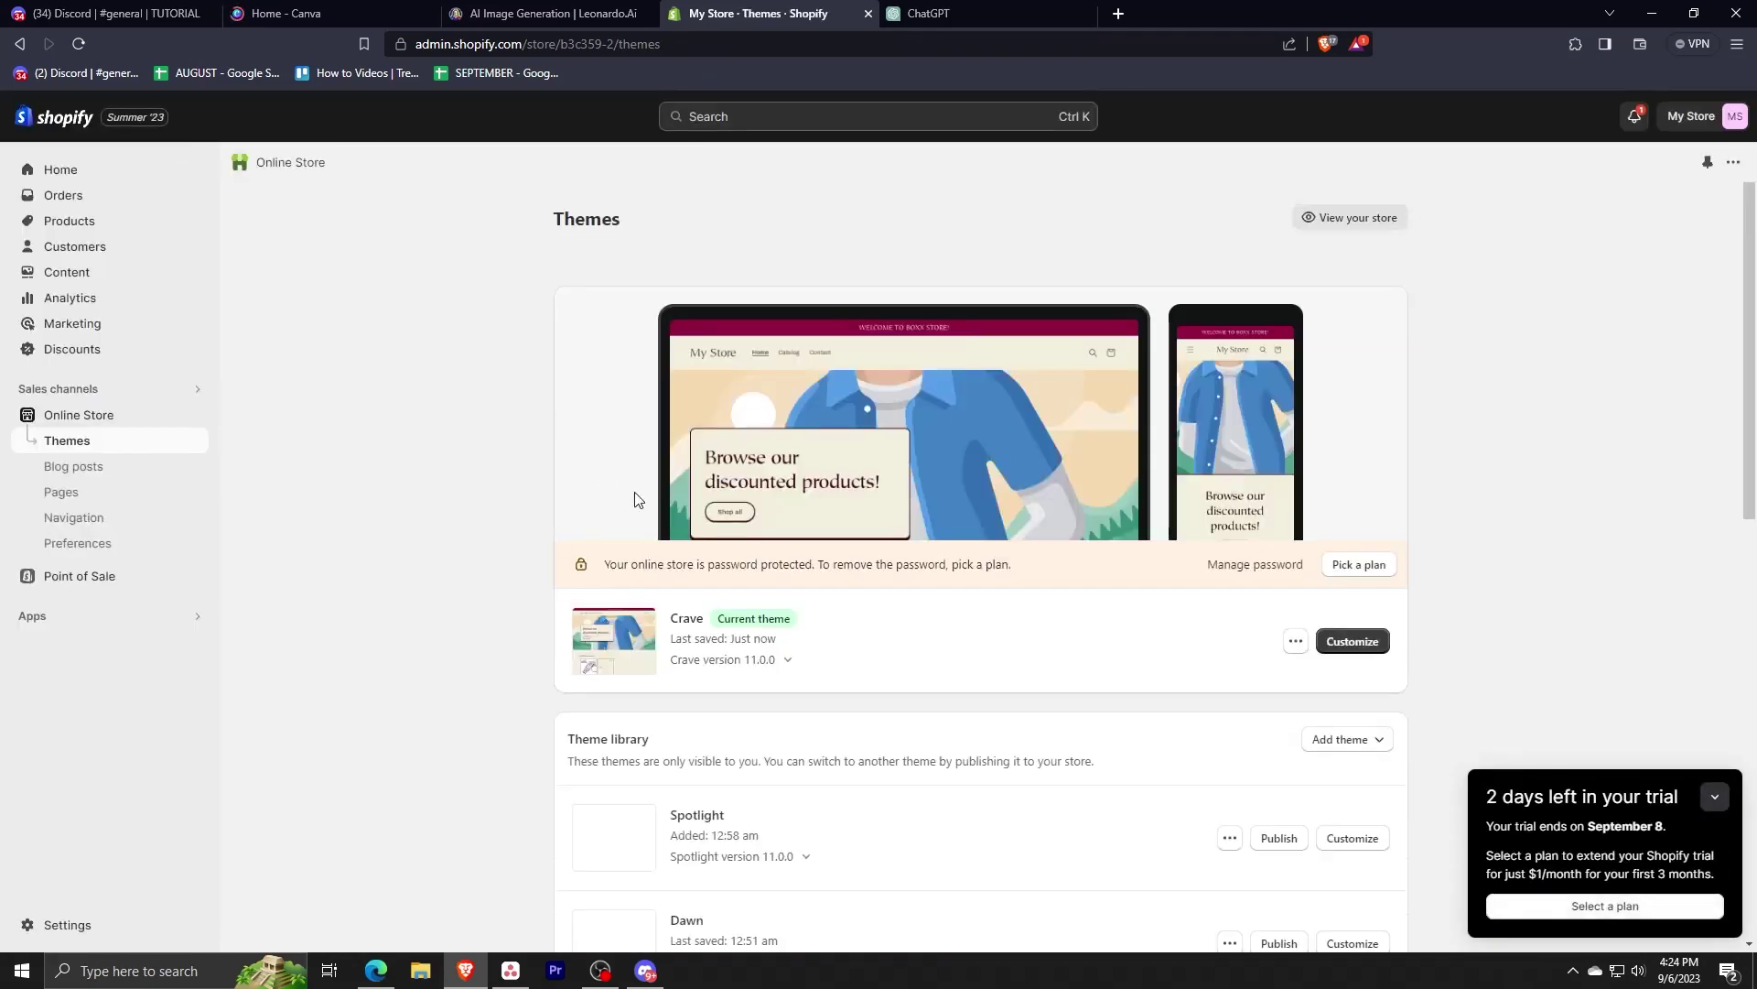
{"action": "scroll", "coordinate": [920, 512], "scroll_direction": "up", "scroll_amount": 1}
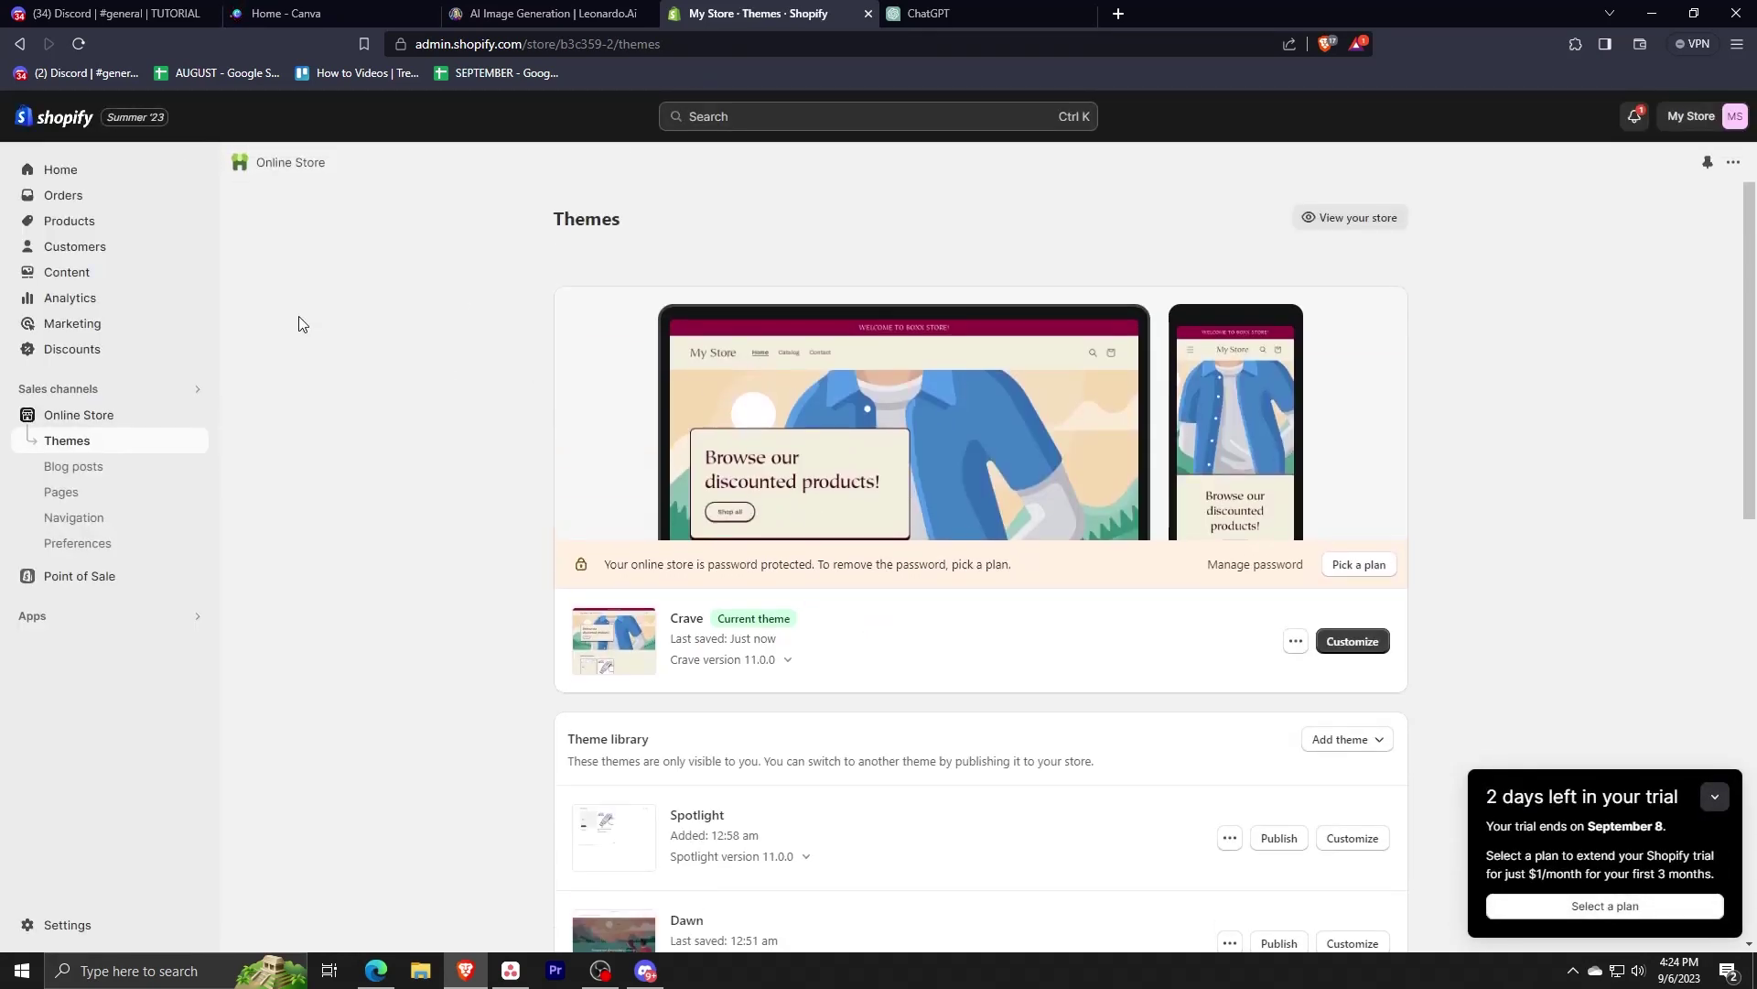
{"action": "left_click", "coordinate": [196, 416]}
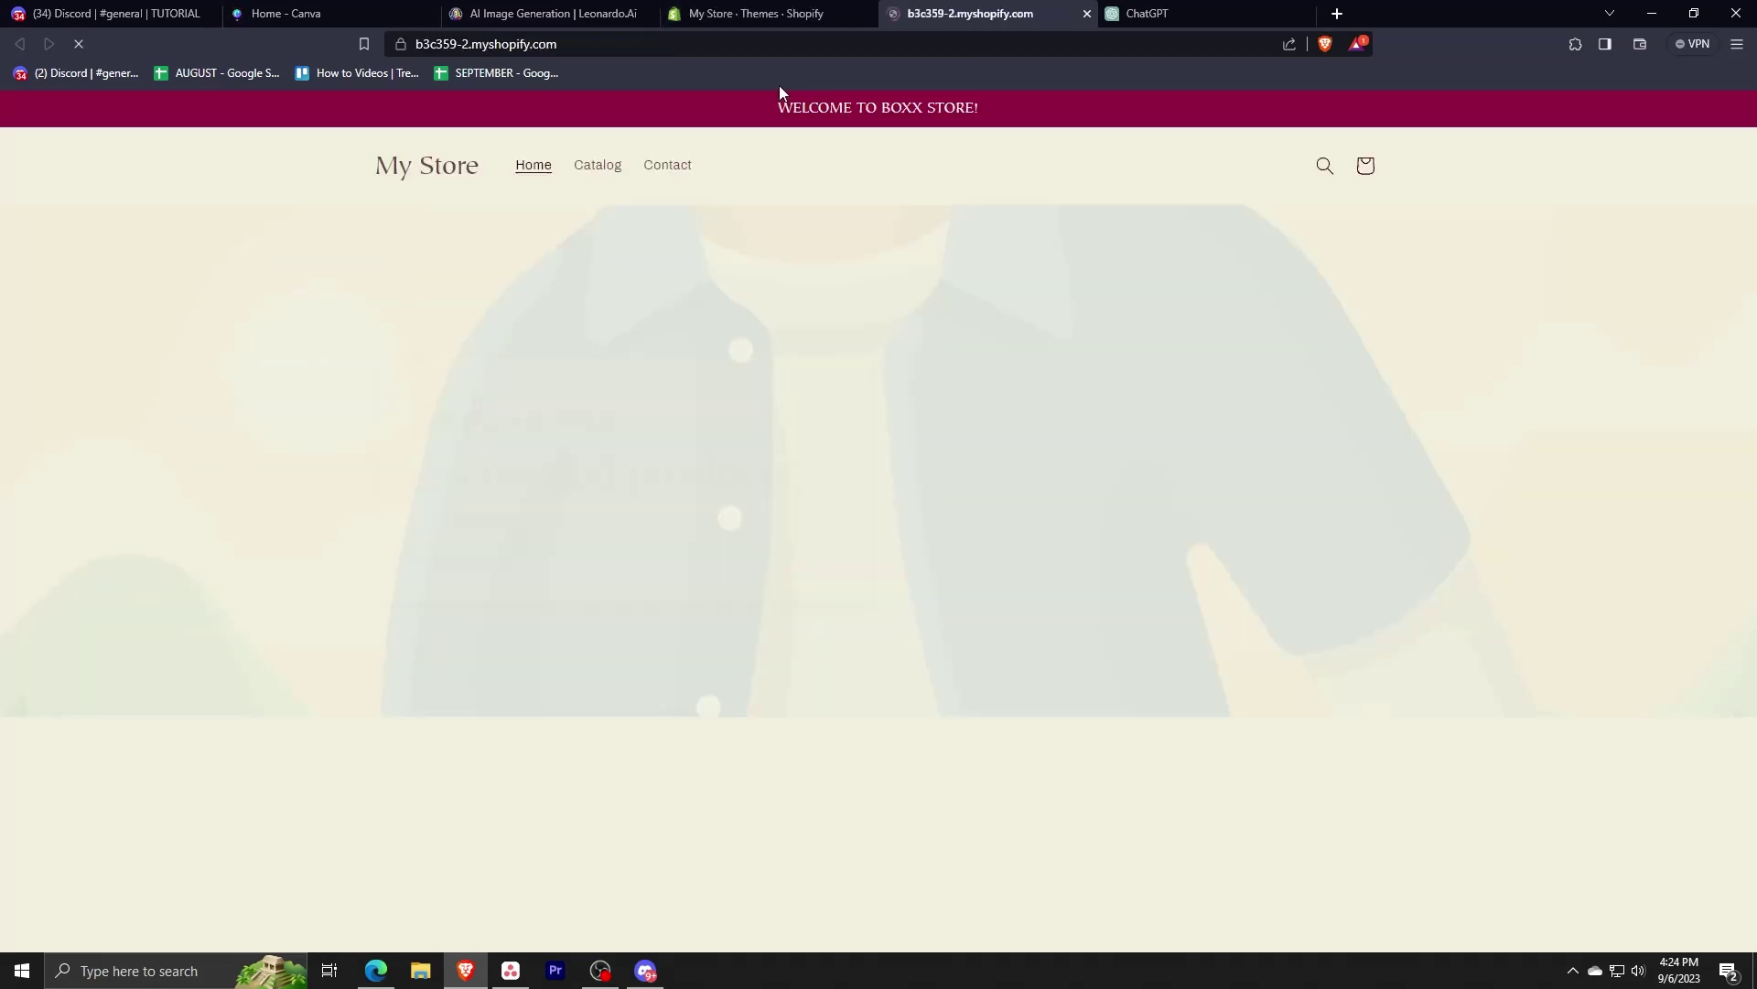
Step: Open the Shirt product from Featured products to see its Small/Medium/Large size chart
{"action": "scroll", "coordinate": [723, 504], "scroll_direction": "down", "scroll_amount": 4}
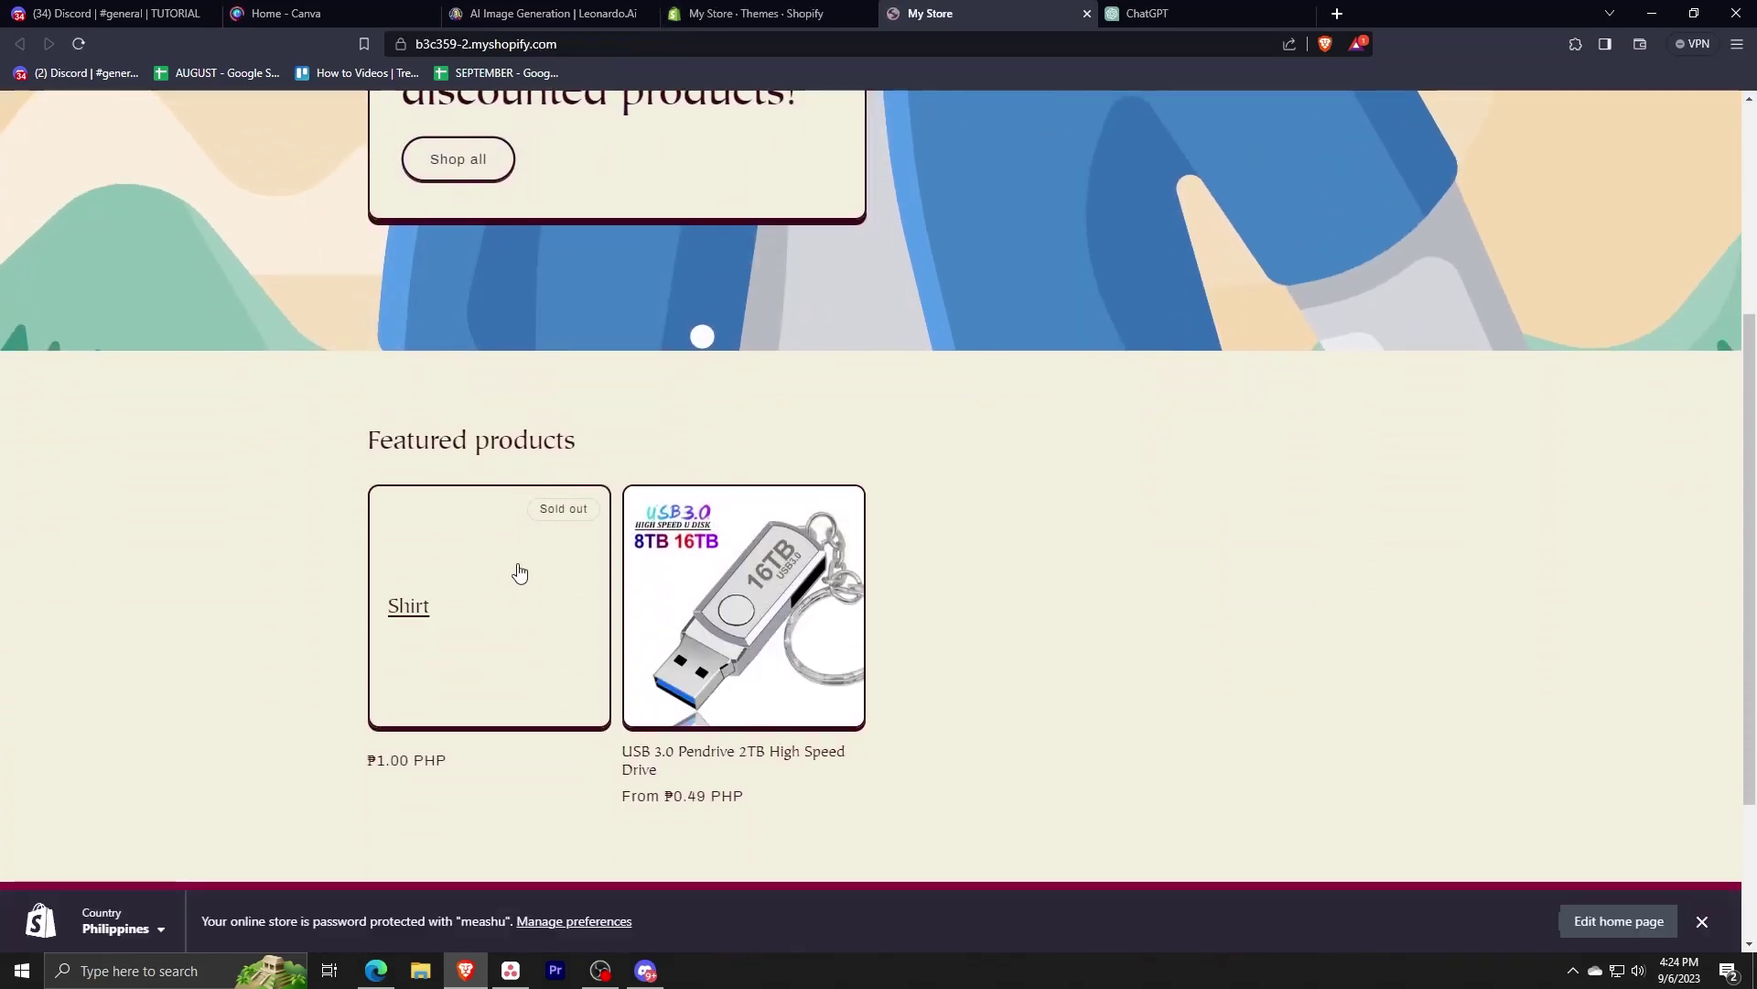
{"action": "left_click", "coordinate": [492, 550]}
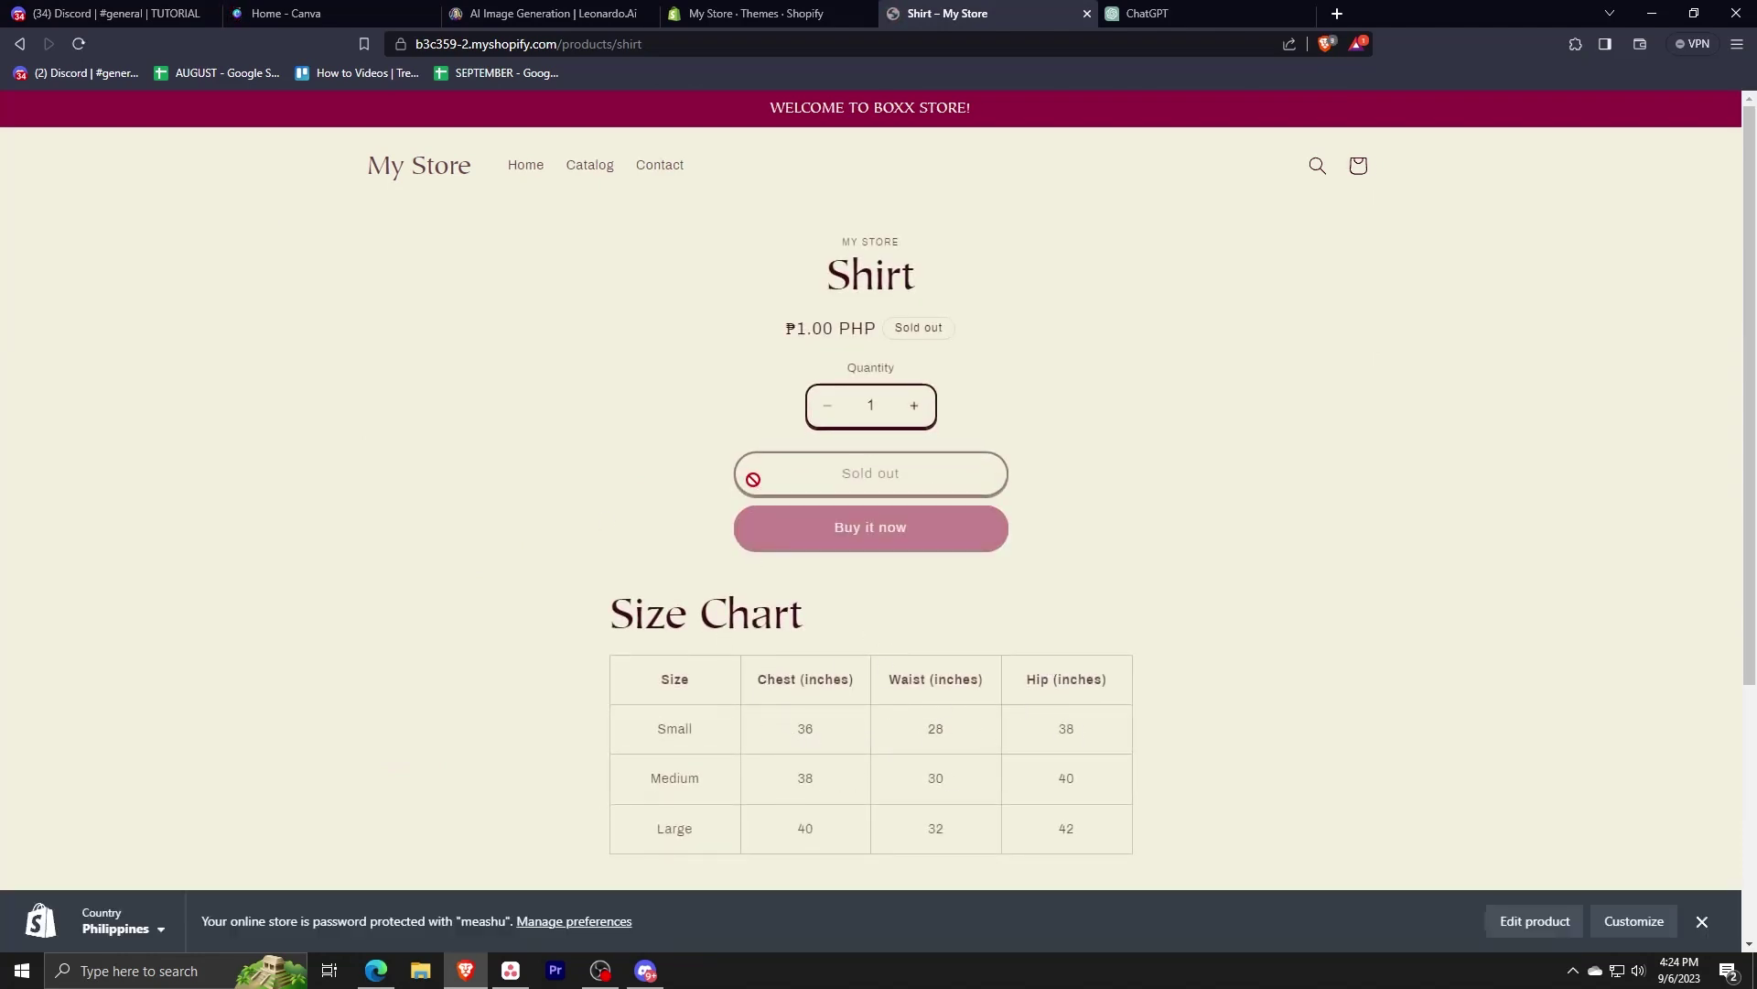
{"action": "left_click", "coordinate": [597, 981]}
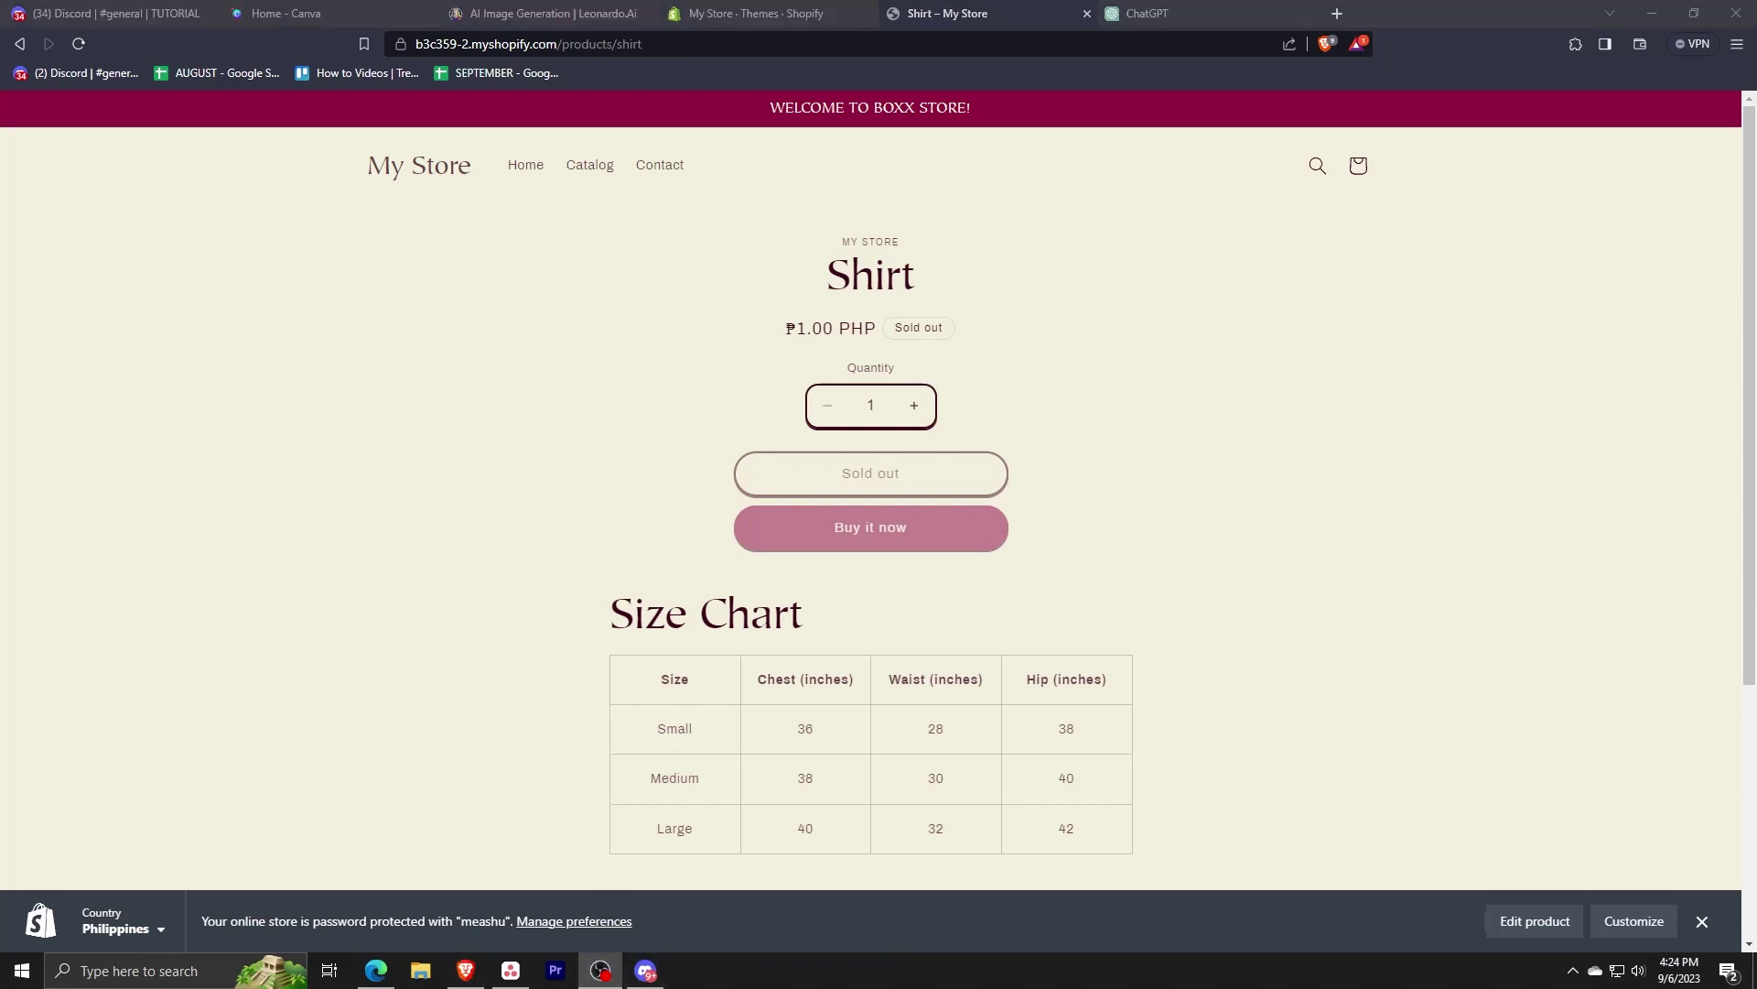